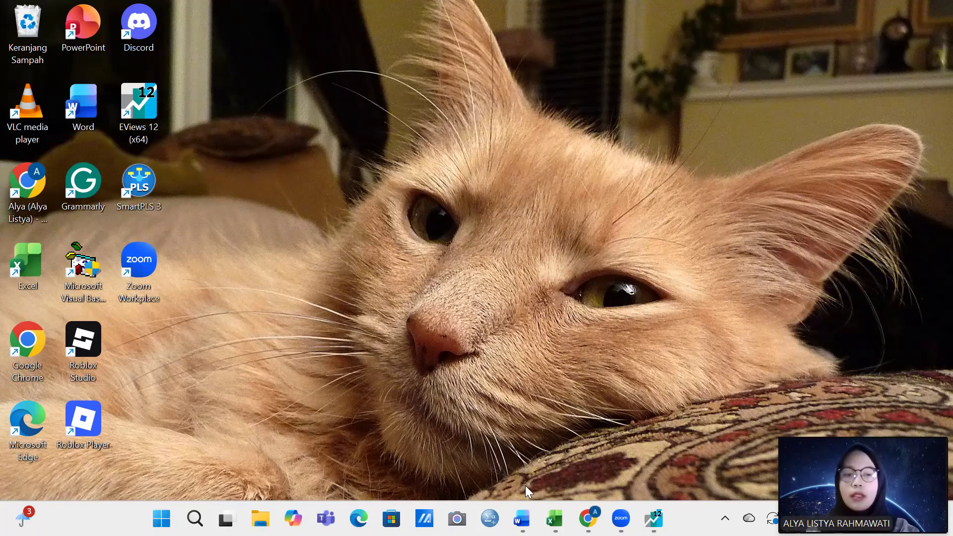
# Switch to the Excel workbook and examine the Islamic bank panel data, the legend of variables and bank names, and the year range
pyautogui.click(555, 519)
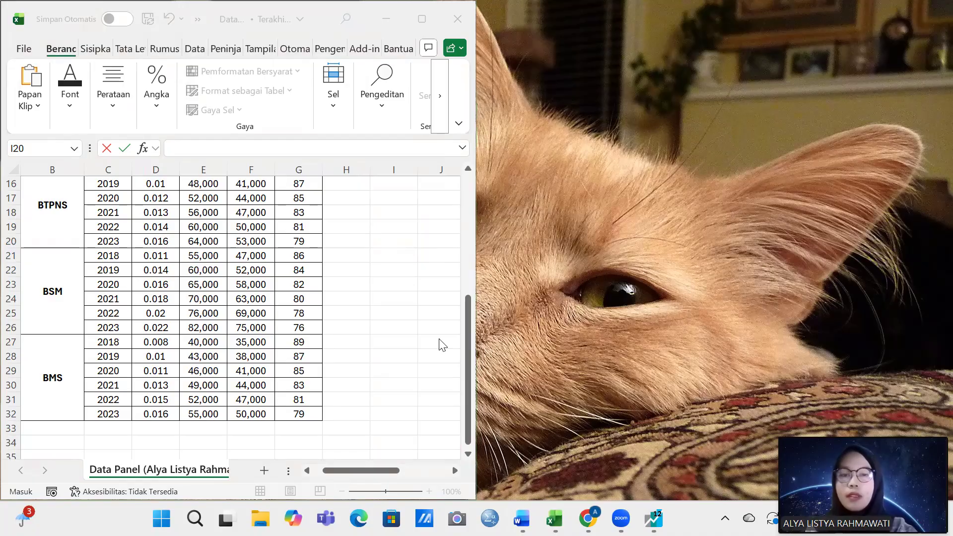
pyautogui.scroll(3, 285, 286)
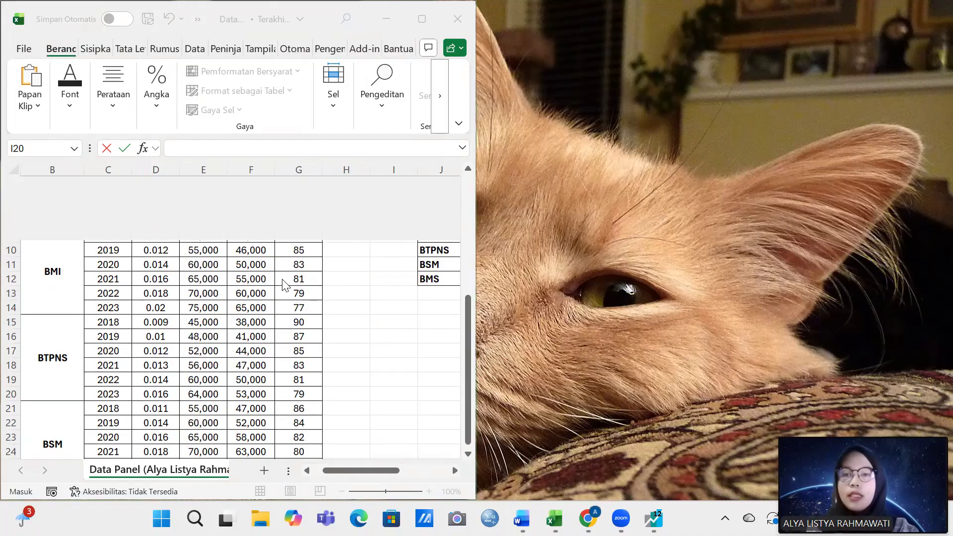
pyautogui.scroll(3, 285, 286)
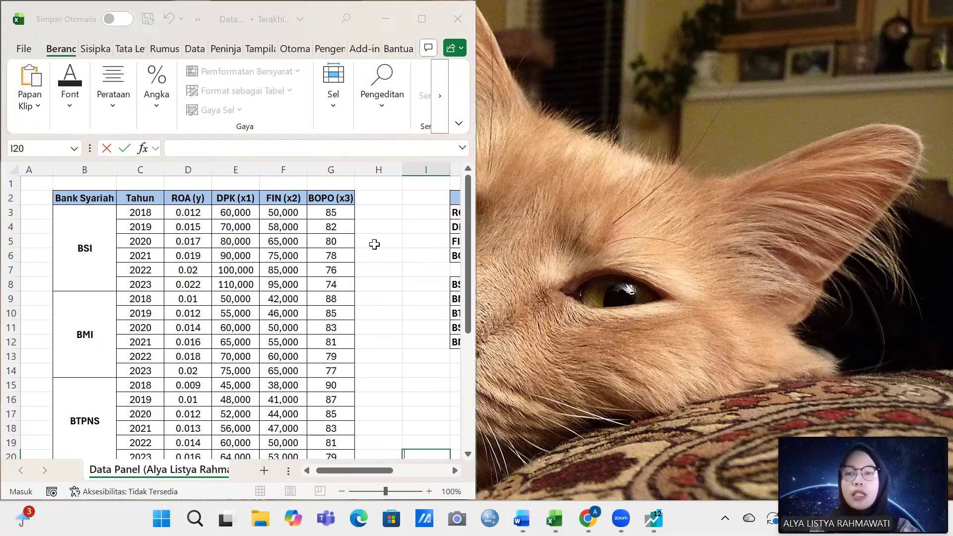
pyautogui.hscroll(3, 374, 244)
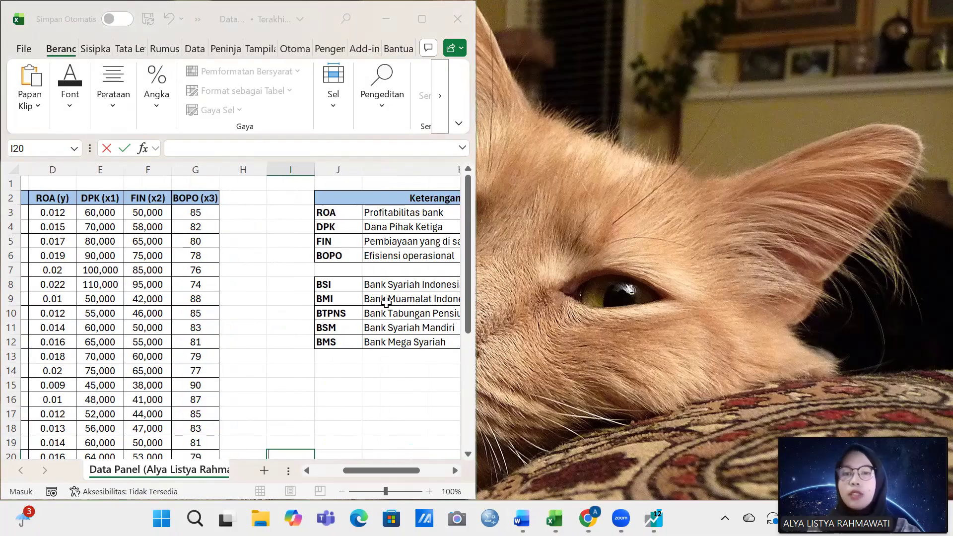
pyautogui.hscroll(2, 386, 303)
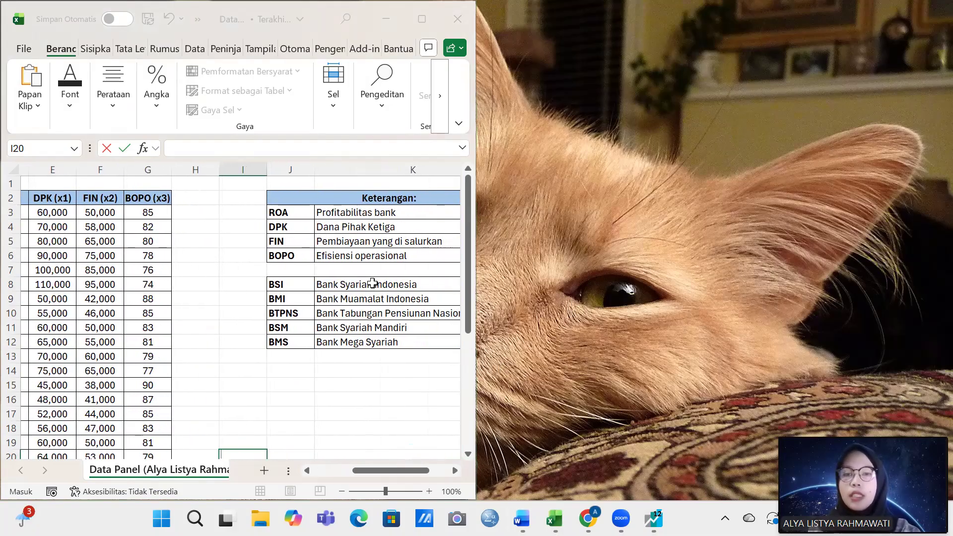
pyautogui.click(373, 283)
pyautogui.click(380, 306)
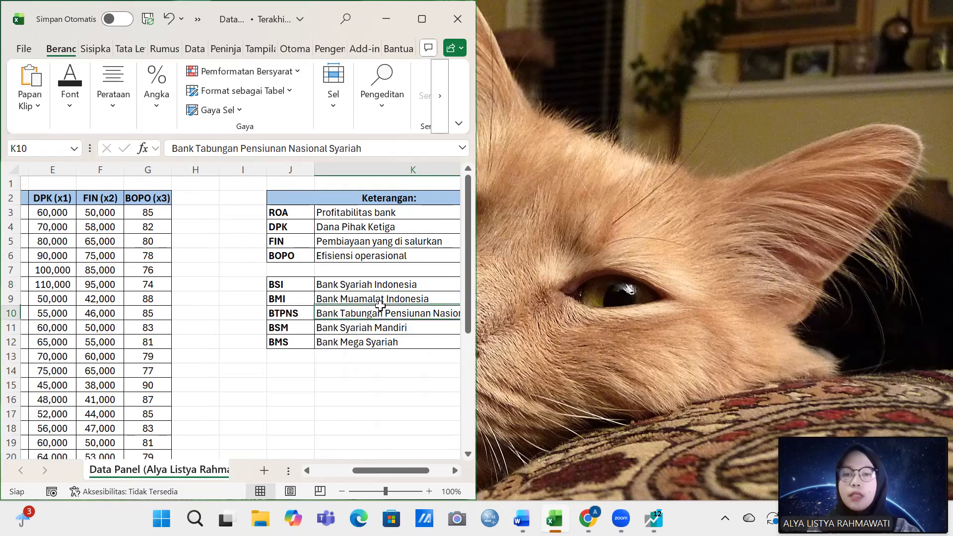
pyautogui.hscroll(1, 393, 313)
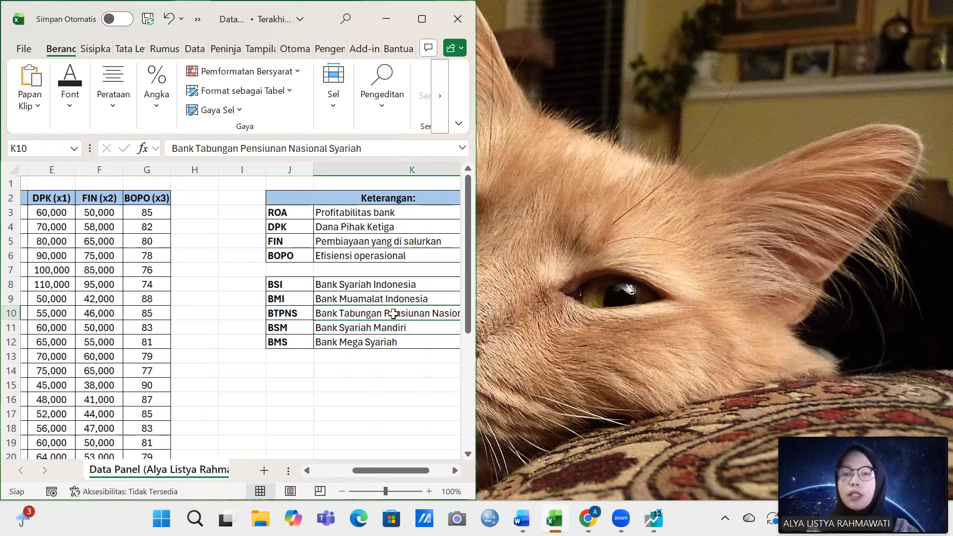
pyautogui.hscroll(3, 394, 313)
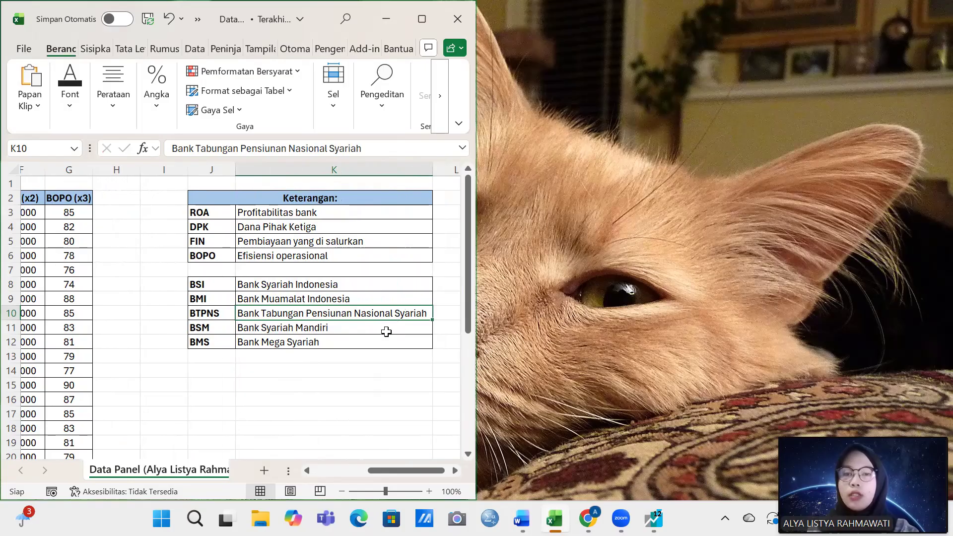
pyautogui.click(386, 332)
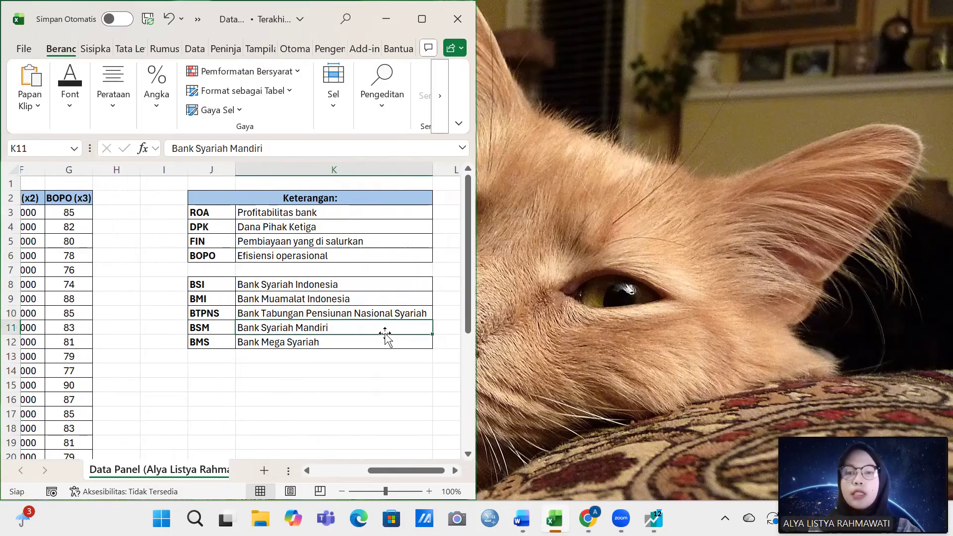
pyautogui.click(368, 341)
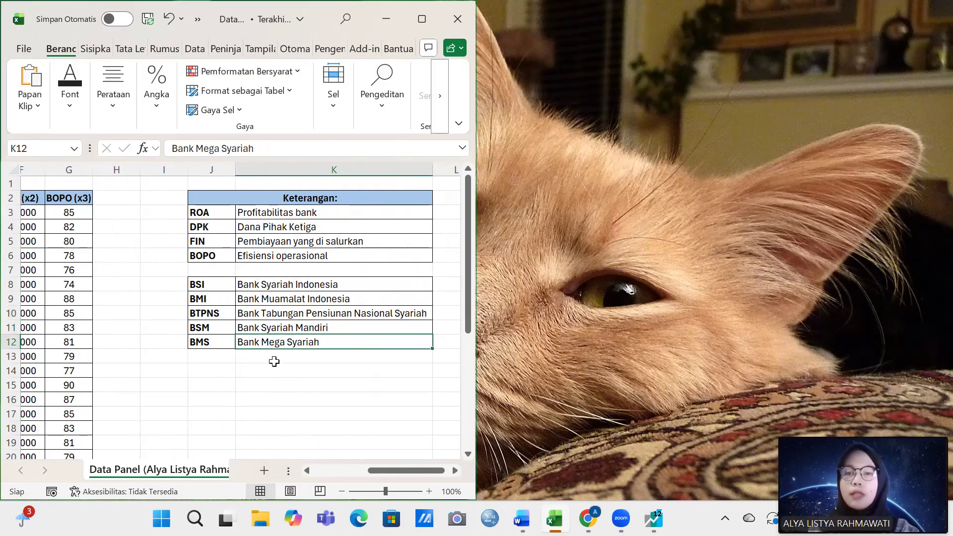
pyautogui.hscroll(-5, 274, 361)
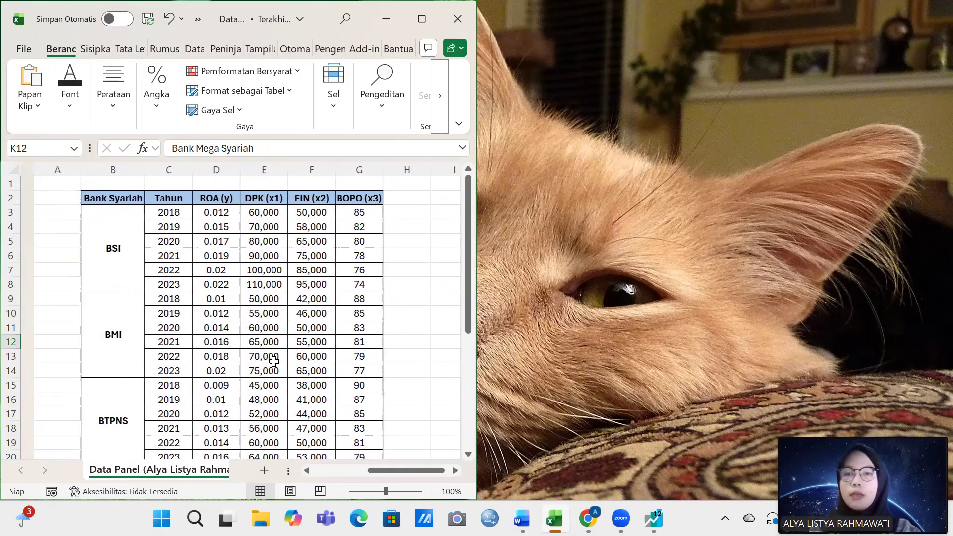
pyautogui.click(166, 212)
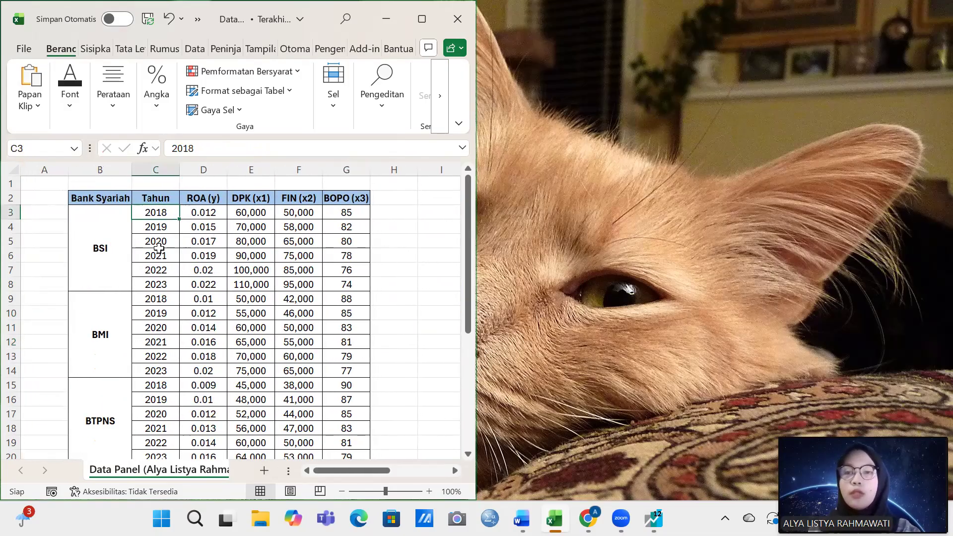
pyautogui.click(162, 284)
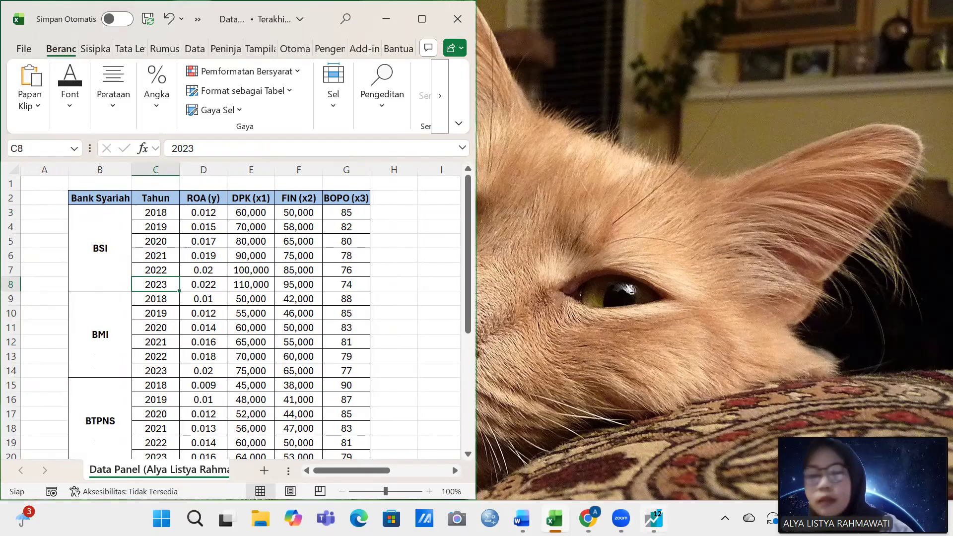
# Switch to EViews and start a new workfile with the Balanced Panel structure type
pyautogui.moveTo(654, 518)
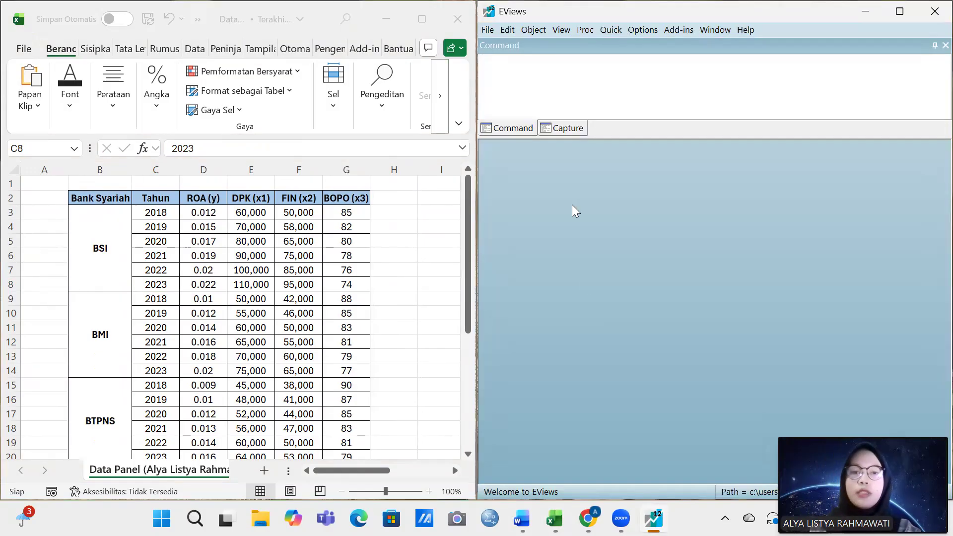
pyautogui.click(489, 31)
pyautogui.moveTo(511, 45)
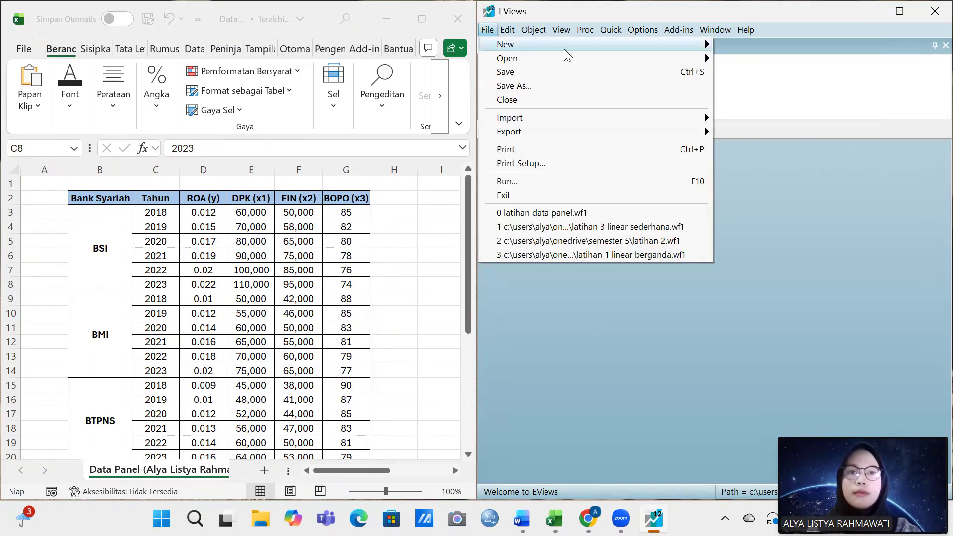
pyautogui.moveTo(643, 52)
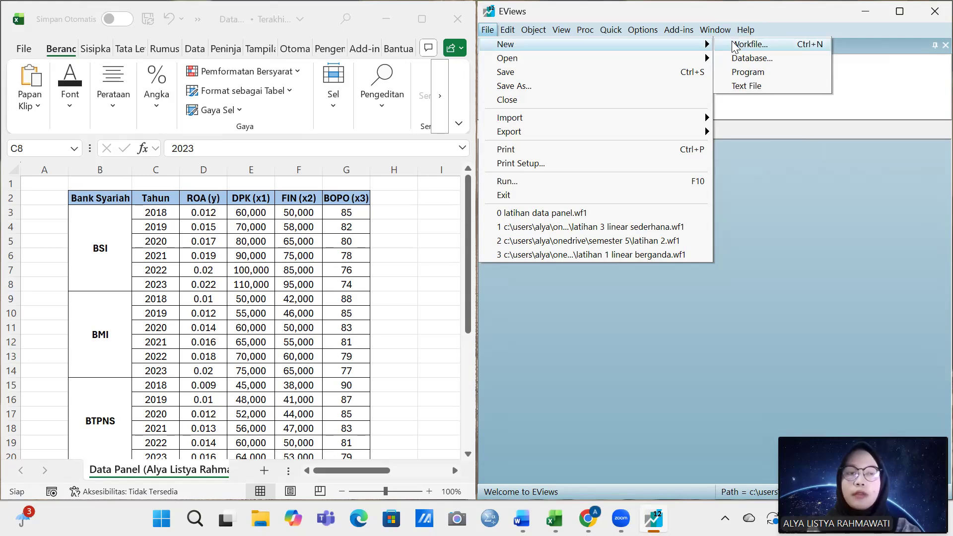
pyautogui.click(748, 44)
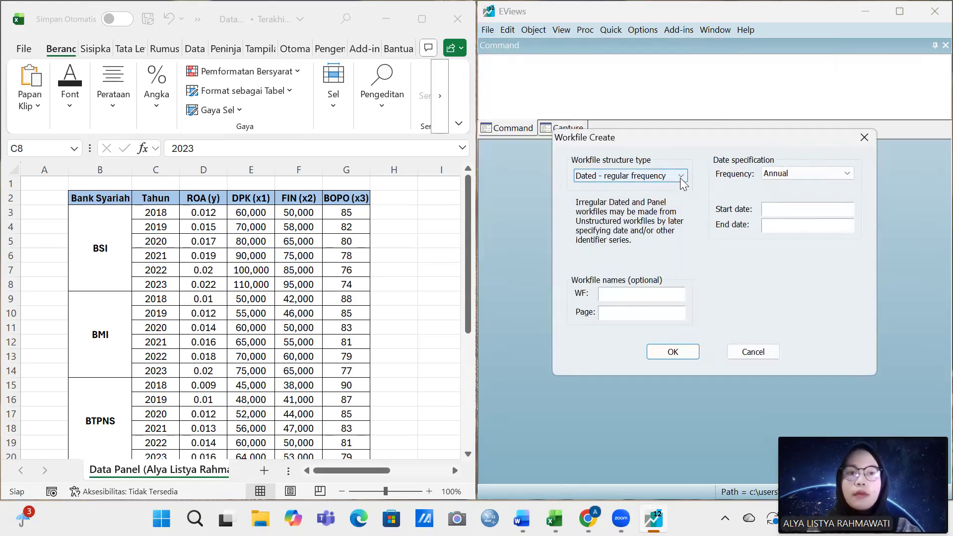
pyautogui.click(681, 180)
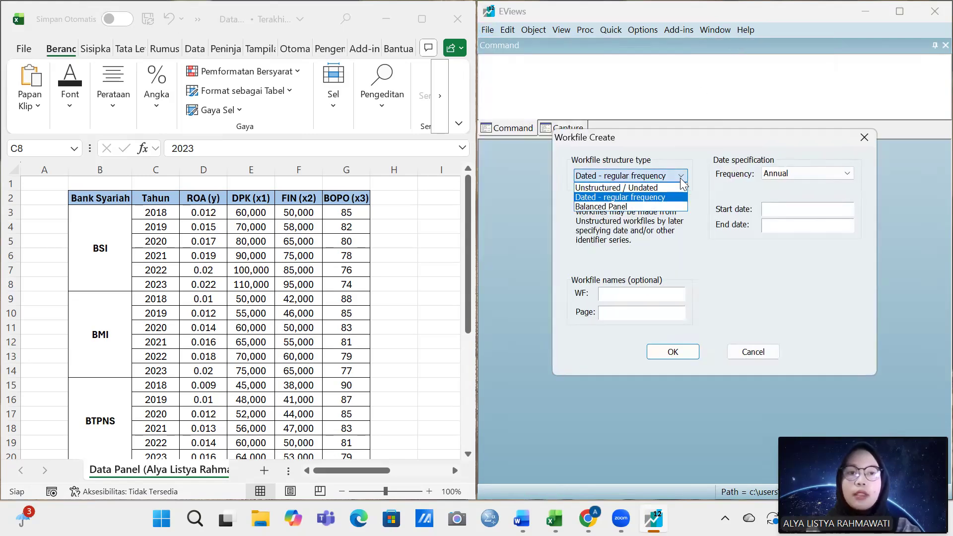
pyautogui.click(655, 211)
# Set the panel's start date to 2018, end date to 2023 and number of cross sections to 5, and create the workfile
pyautogui.click(769, 212)
pyautogui.write('2018')
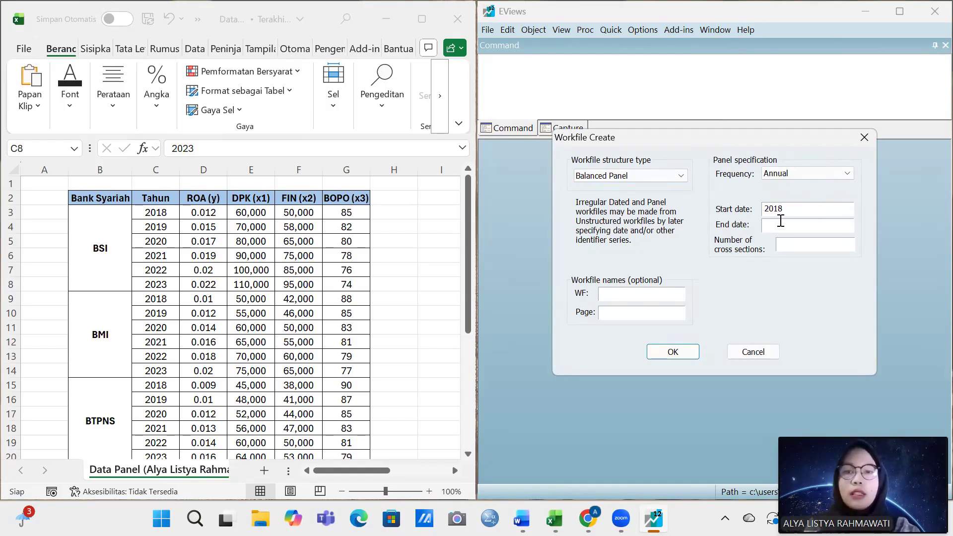
pyautogui.click(780, 223)
pyautogui.write('2023')
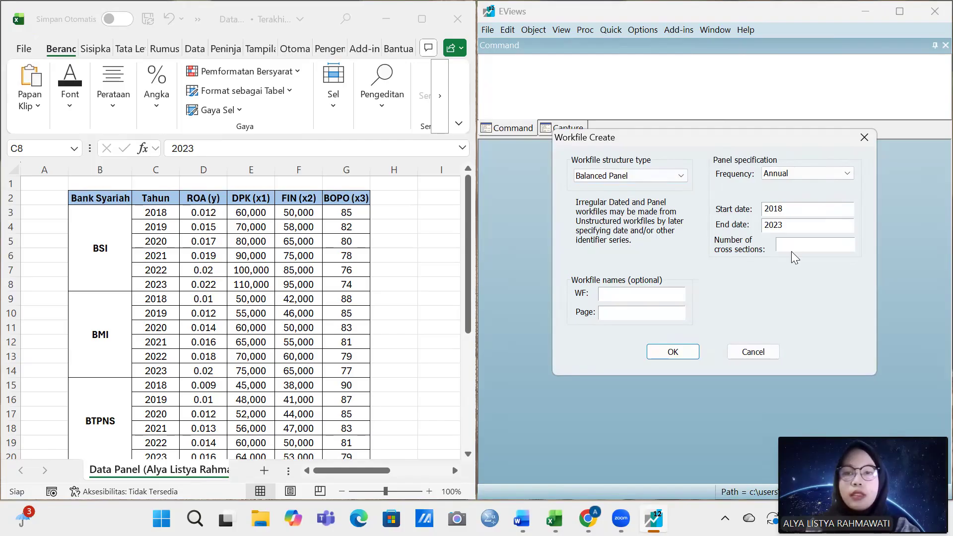
pyautogui.write('5')
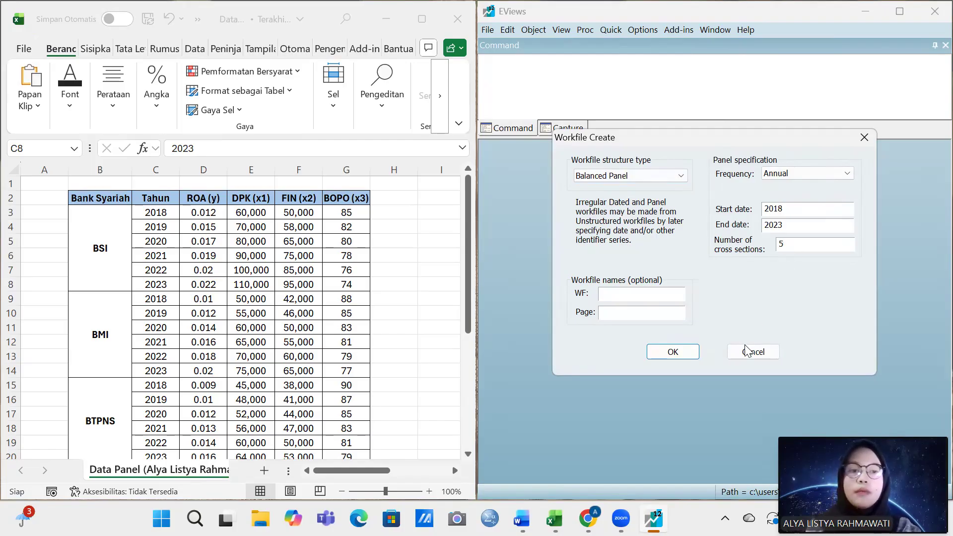
pyautogui.click(674, 349)
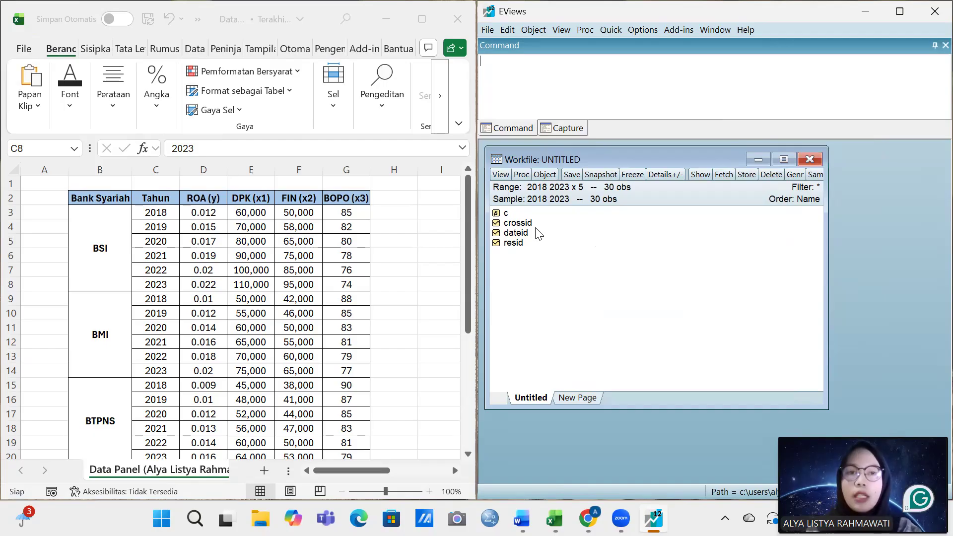
# Create a new object of type Series named y in the workfile
pyautogui.click(546, 176)
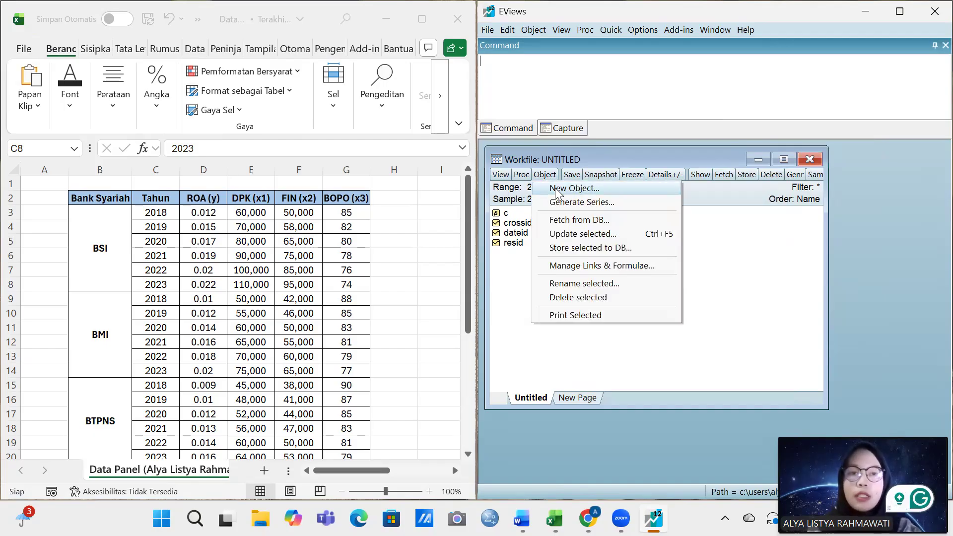
pyautogui.click(624, 194)
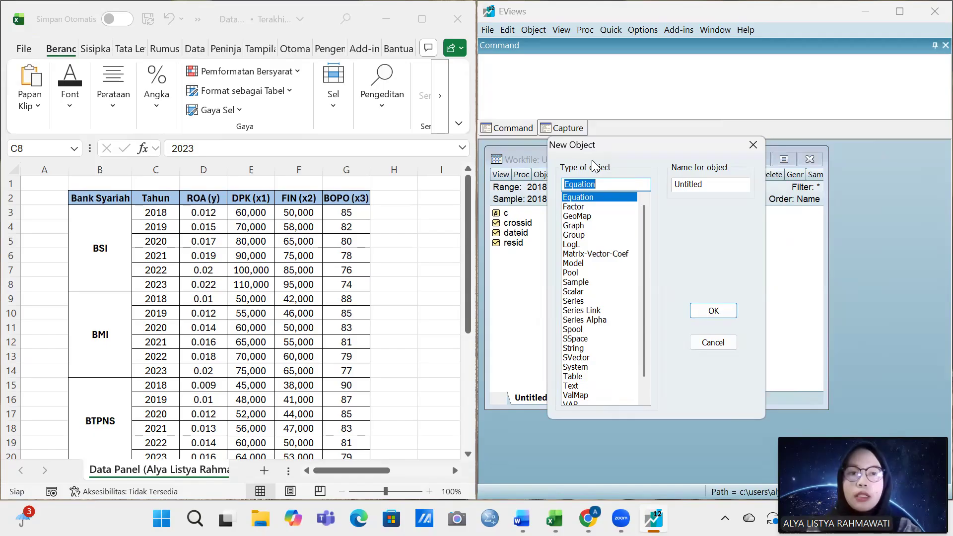
pyautogui.click(581, 303)
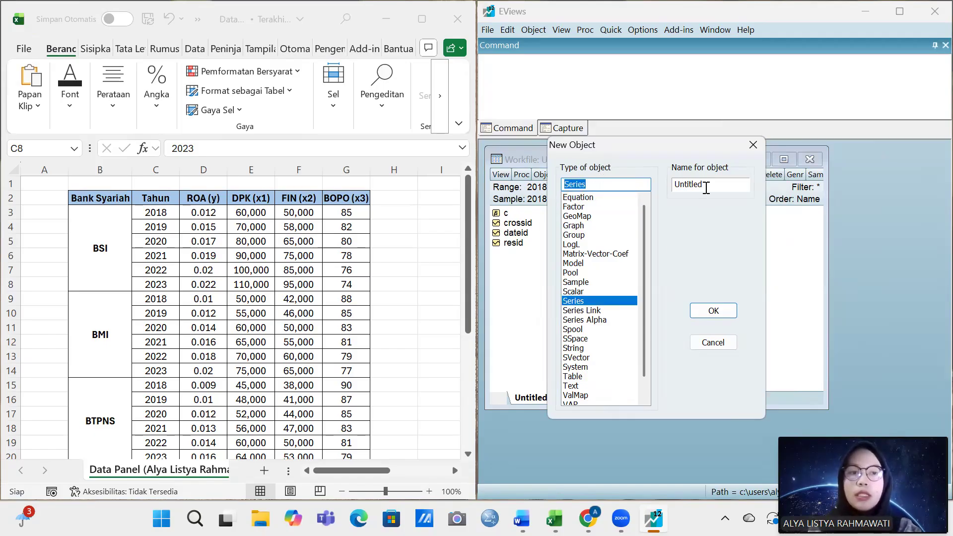
pyautogui.click(707, 188)
pyautogui.press('BackSpace')
pyautogui.press('BackSpace')
pyautogui.press('BackSpace')
pyautogui.press('BackSpace')
pyautogui.press('BackSpace')
pyautogui.press('BackSpace')
pyautogui.press('BackSpace')
pyautogui.press('BackSpace')
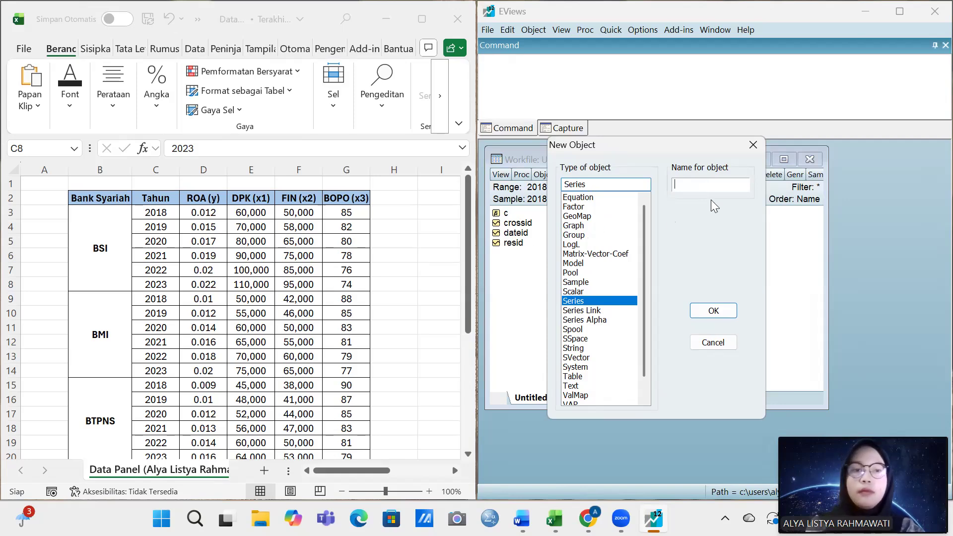
pyautogui.write('y')
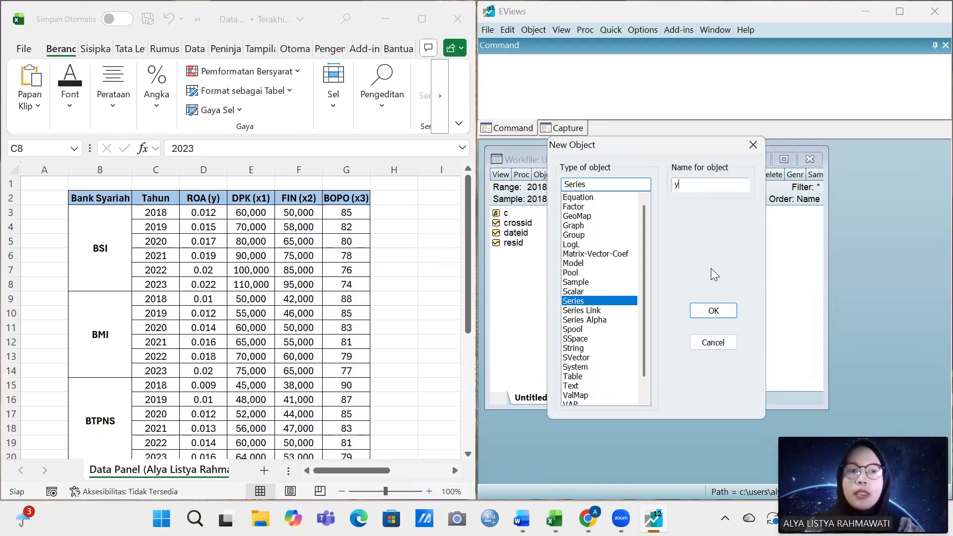
pyautogui.click(714, 311)
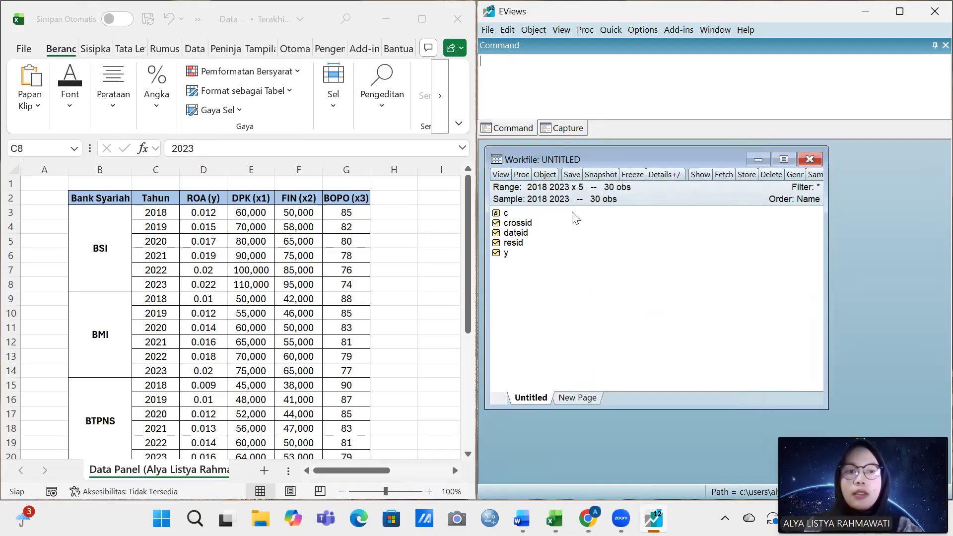
# Add a second Series object named x1 to the workfile
pyautogui.click(543, 175)
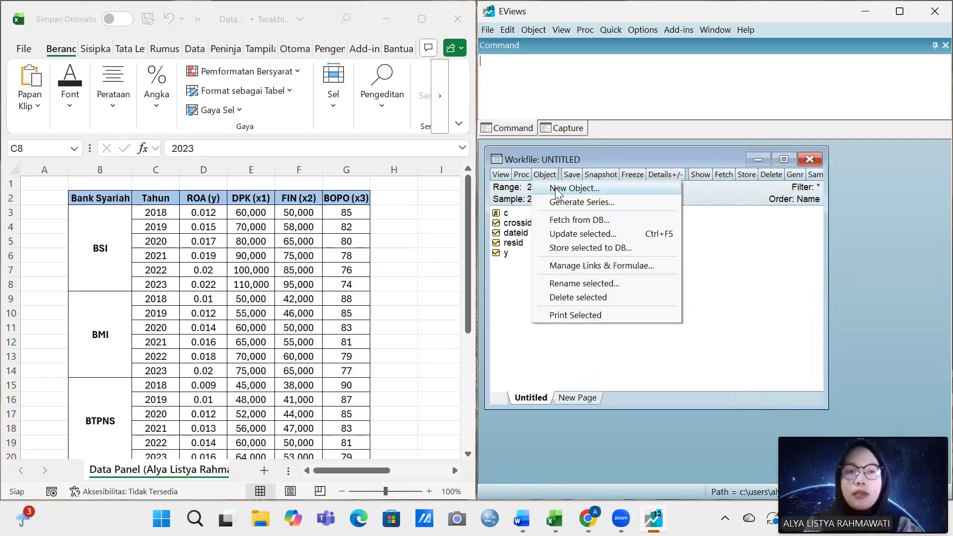
pyautogui.click(618, 187)
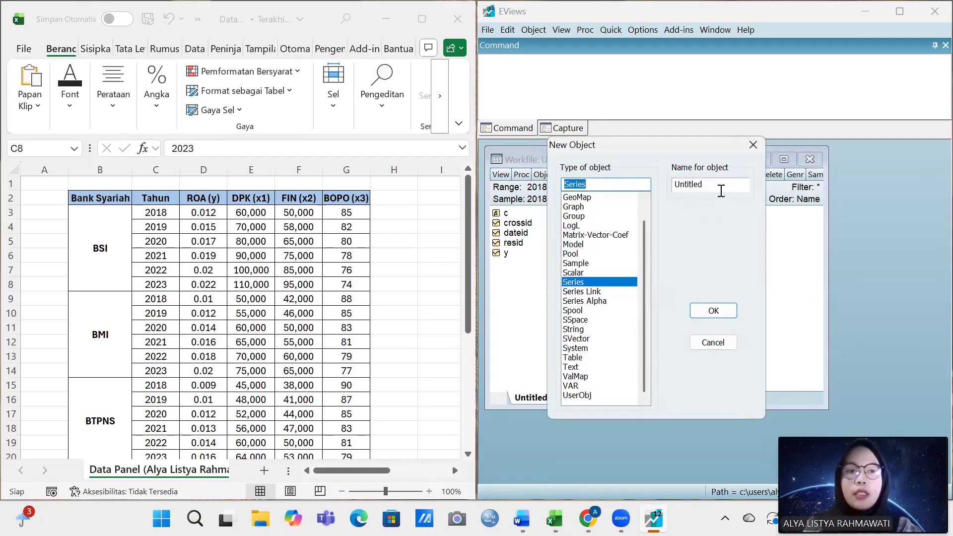
pyautogui.click(721, 186)
pyautogui.press('BackSpace')
pyautogui.press('BackSpace')
pyautogui.press('BackSpace')
pyautogui.press('BackSpace')
pyautogui.press('BackSpace')
pyautogui.press('BackSpace')
pyautogui.press('BackSpace')
pyautogui.press('BackSpace')
pyautogui.write('x1')
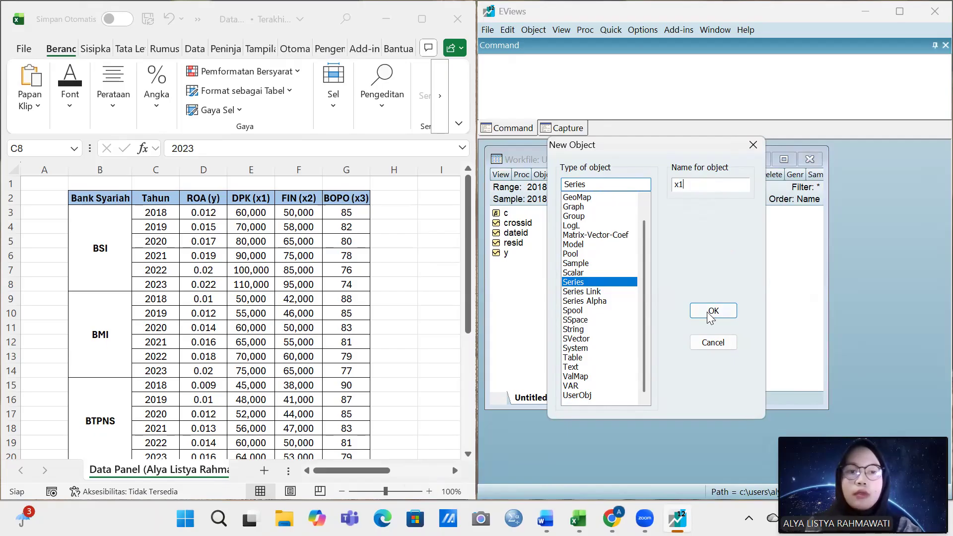
pyautogui.click(711, 312)
# Add a third Series object named x2 to the workfile
pyautogui.click(550, 174)
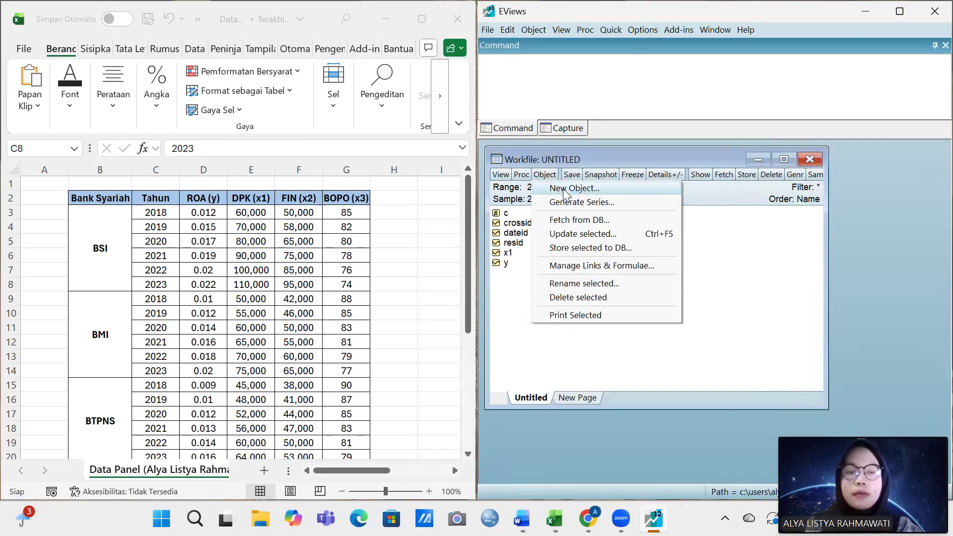
pyautogui.click(564, 192)
pyautogui.click(715, 184)
pyautogui.press('BackSpace')
pyautogui.press('BackSpace')
pyautogui.press('BackSpace')
pyautogui.press('BackSpace')
pyautogui.press('BackSpace')
pyautogui.press('BackSpace')
pyautogui.press('BackSpace')
pyautogui.press('BackSpace')
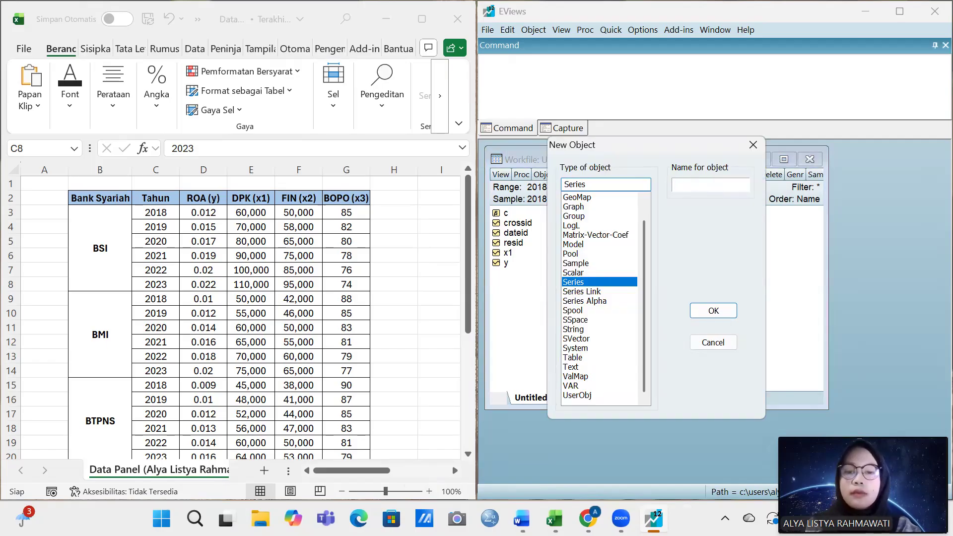
pyautogui.write('x2')
pyautogui.click(709, 311)
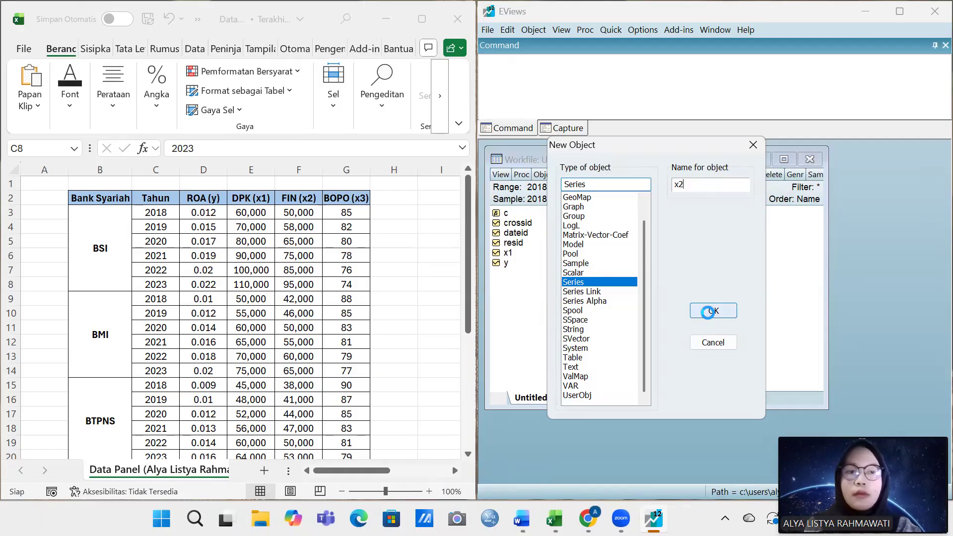
# Add a fourth Series object named x3 to the workfile
pyautogui.click(546, 176)
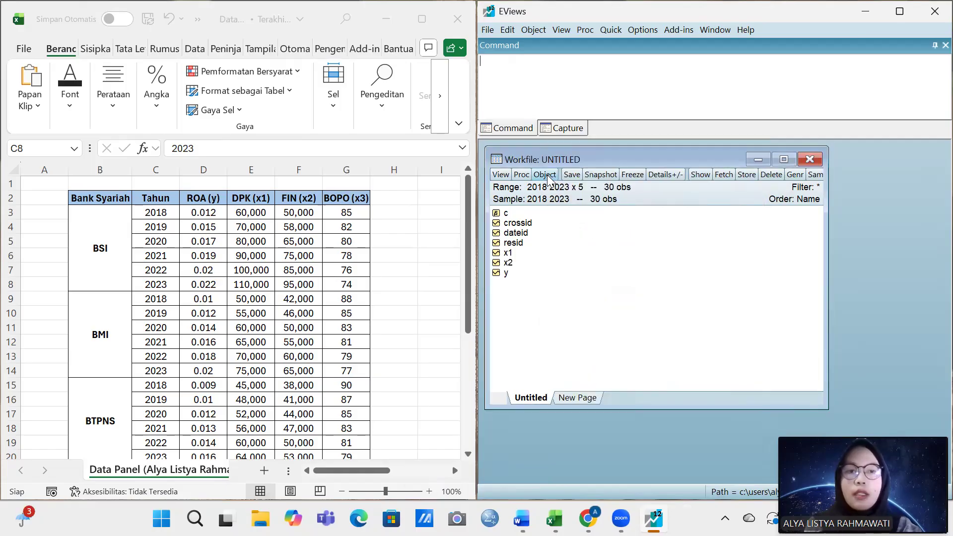
pyautogui.click(567, 189)
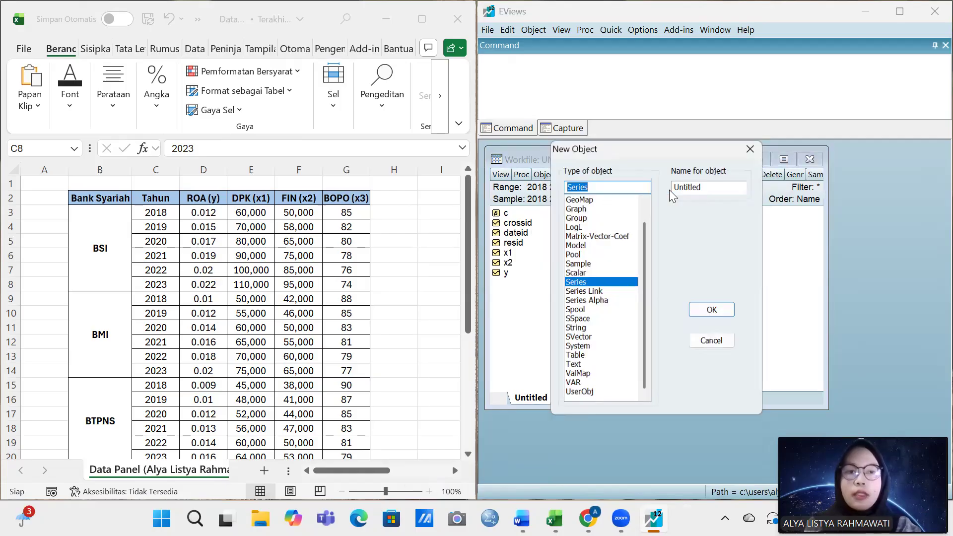
pyautogui.click(708, 185)
pyautogui.write('x3')
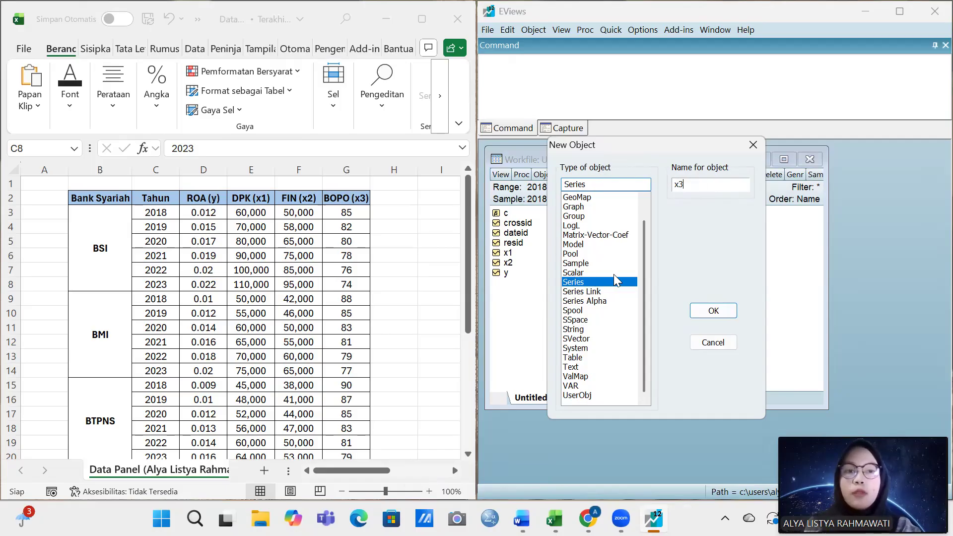
pyautogui.click(701, 313)
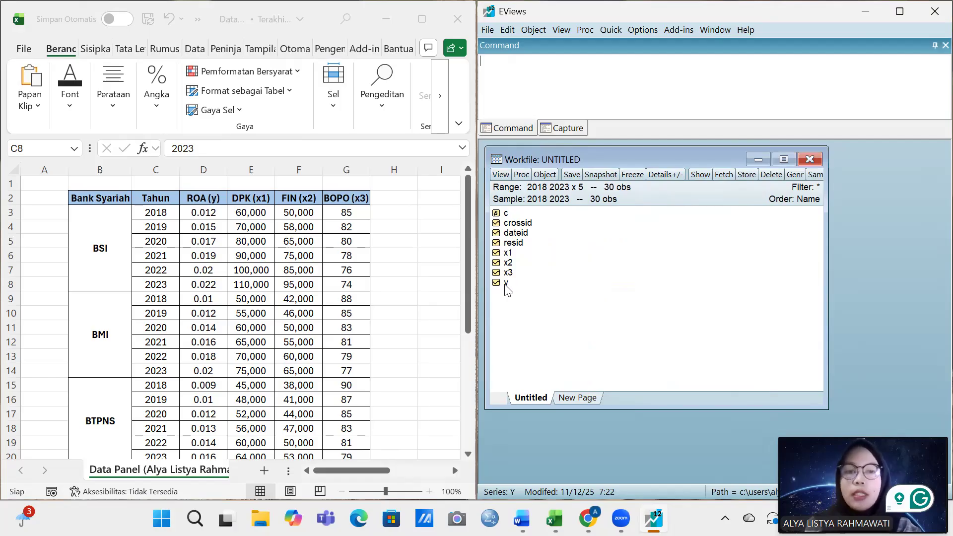
# Open the series y, x1, x2 and x3, in that order, as one group and turn on editing for it
pyautogui.click(506, 284)
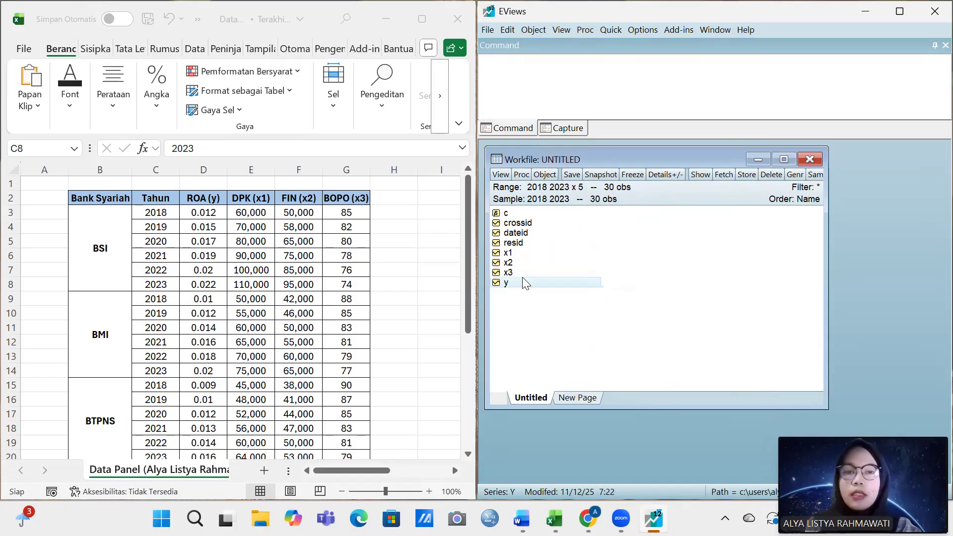
pyautogui.keyDown('ctrl'); pyautogui.click(517, 253); pyautogui.keyUp('ctrl')
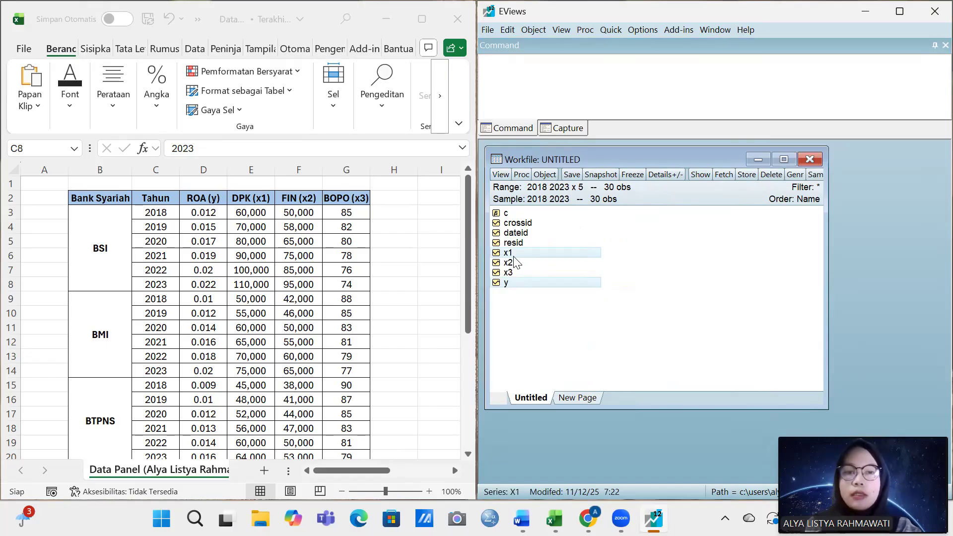
pyautogui.keyDown('ctrl'); pyautogui.click(513, 264); pyautogui.keyUp('ctrl')
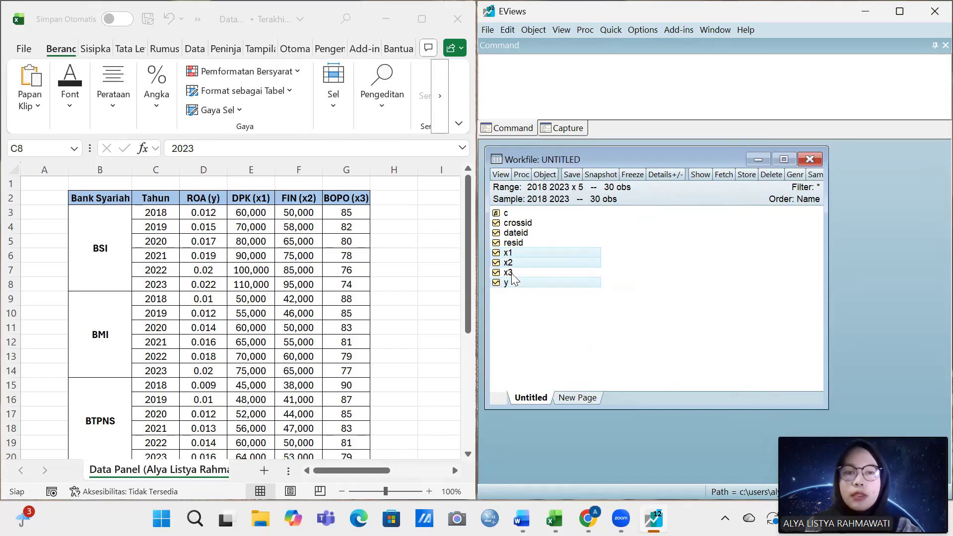
pyautogui.keyDown('ctrl'); pyautogui.click(511, 273); pyautogui.keyUp('ctrl')
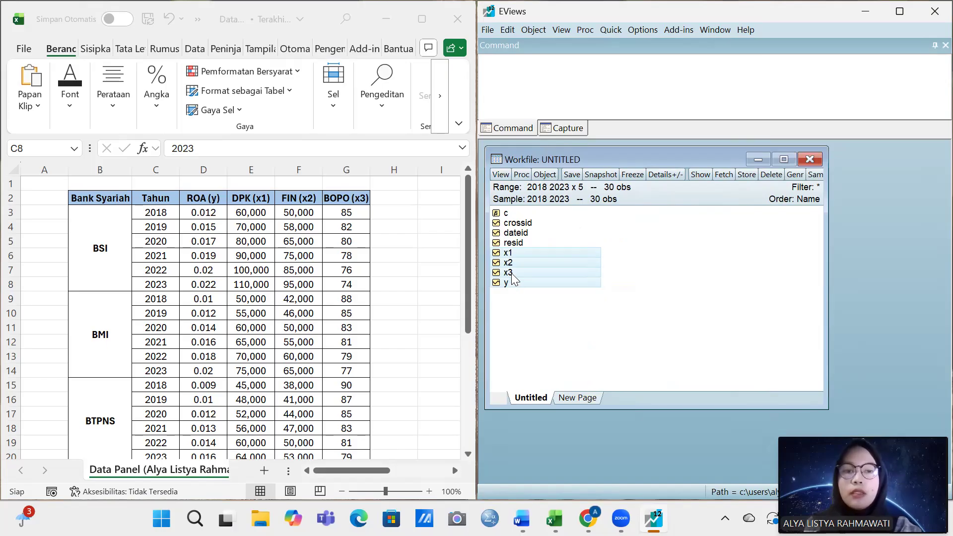
pyautogui.rightClick(512, 273)
pyautogui.moveTo(656, 285)
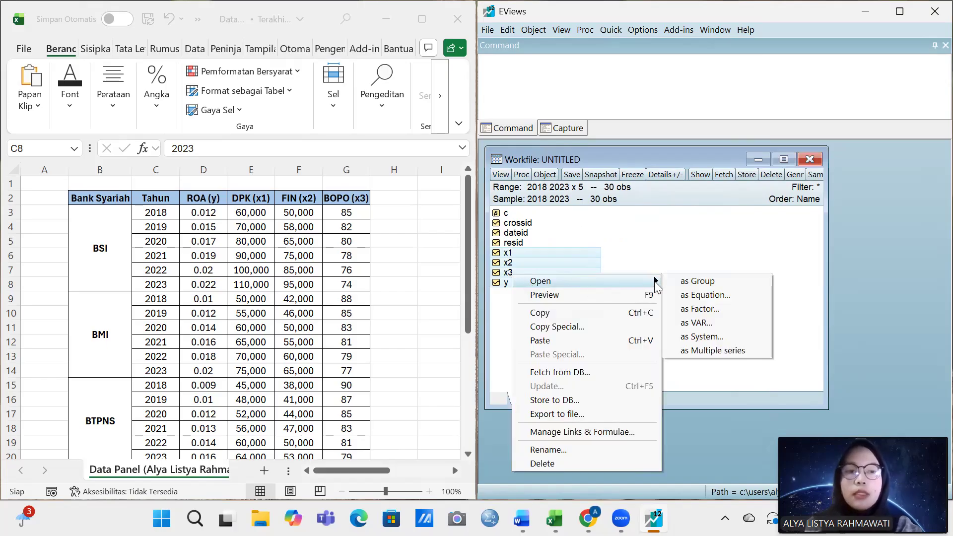
pyautogui.click(691, 282)
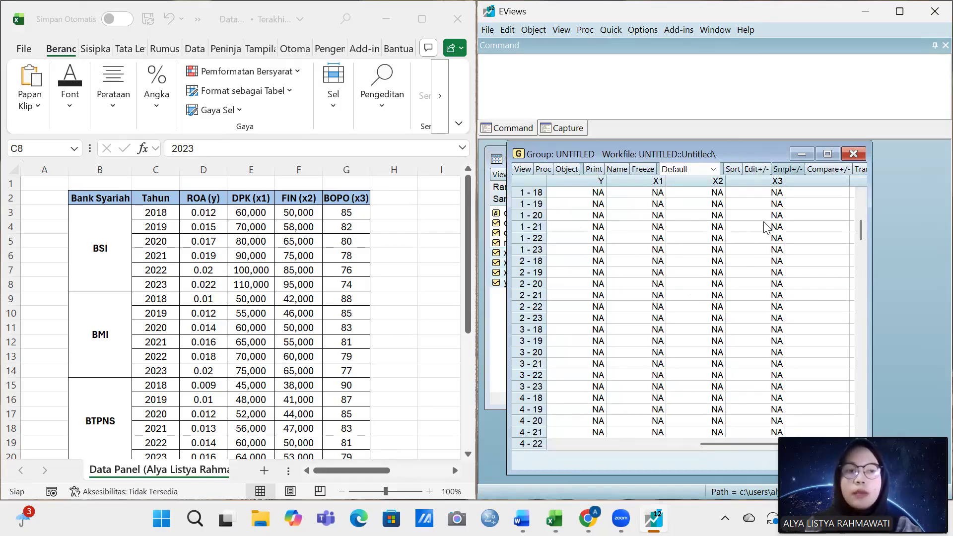
pyautogui.click(756, 169)
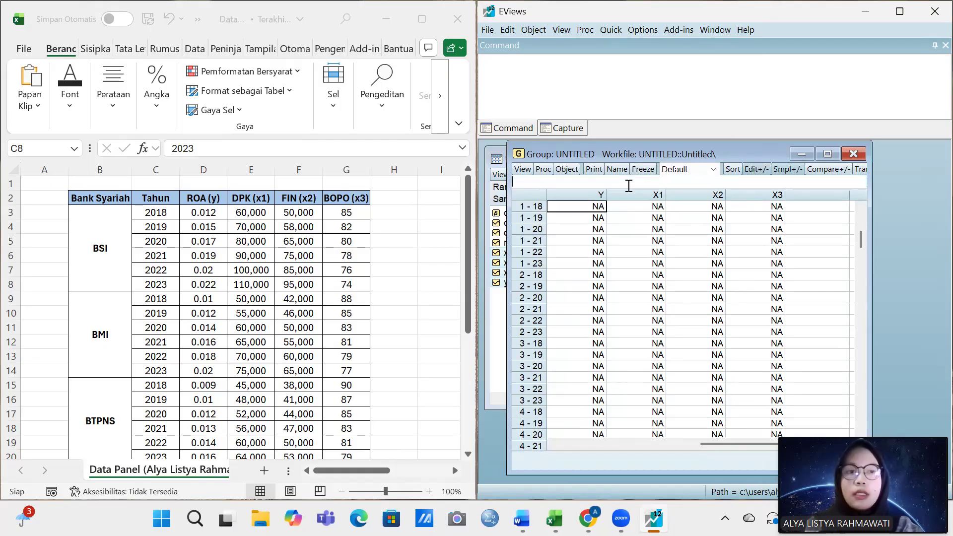
# Copy the ROA, DPK, FIN and BOPO values in D3:G32 from Excel and paste them into the EViews group from the first Y cell
pyautogui.hscroll(2, 258, 242)
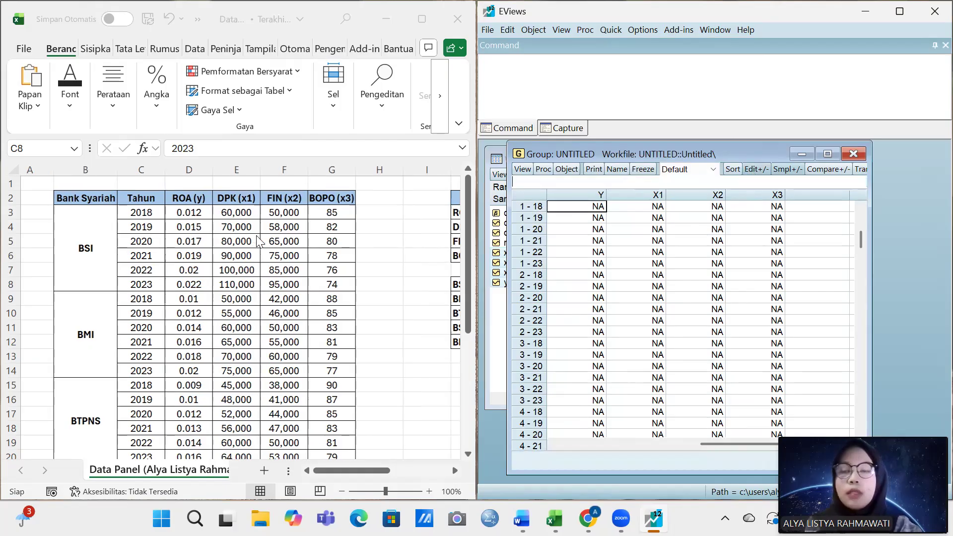
pyautogui.scroll(-1, 177, 198)
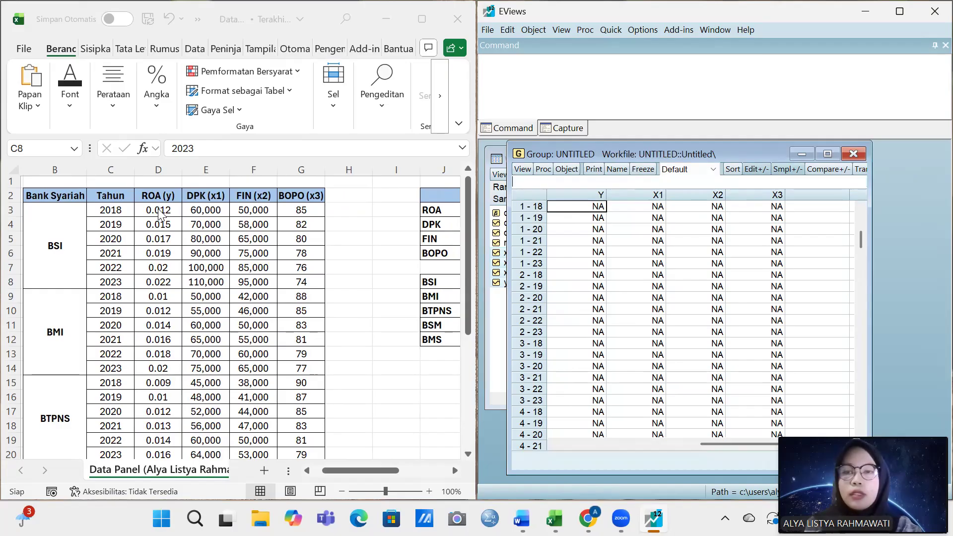
pyautogui.click(166, 208)
pyautogui.moveTo(166, 209); pyautogui.dragTo(301, 331)
pyautogui.moveTo(308, 494); pyautogui.dragTo(296, 417)
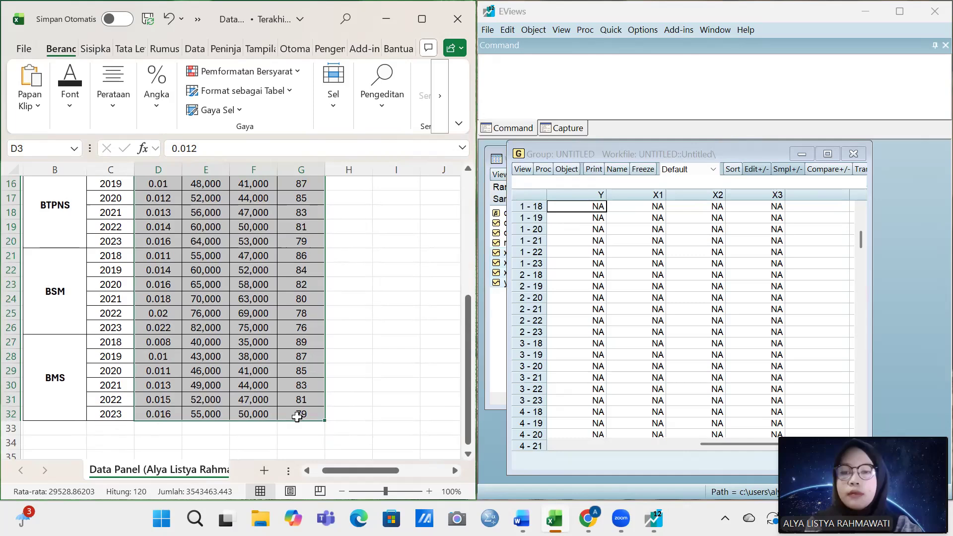
pyautogui.hotkey('ctrl', 'c')
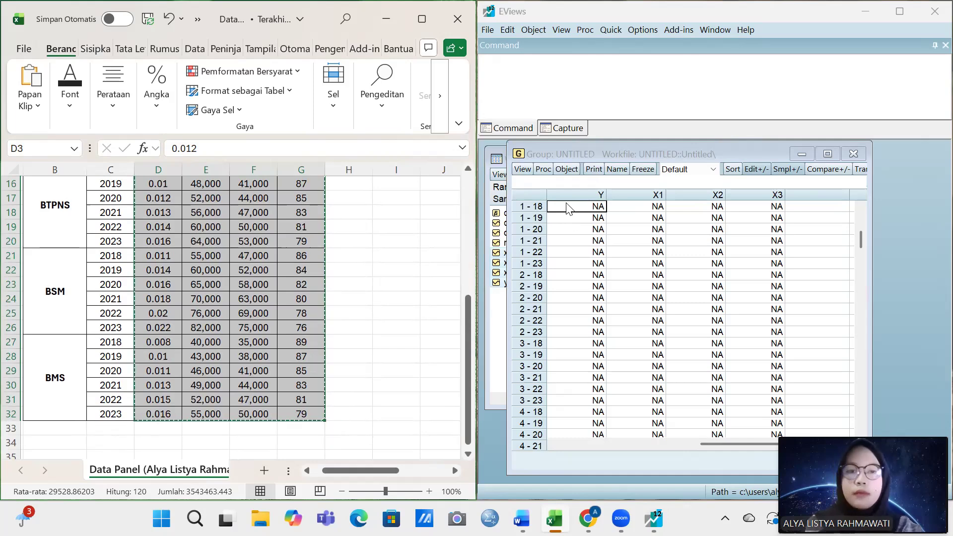
pyautogui.click(565, 221)
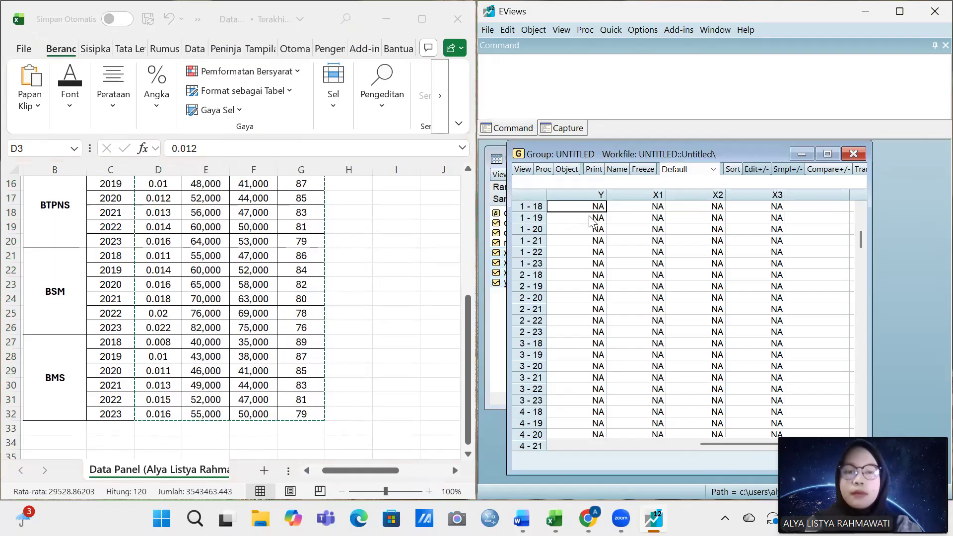
pyautogui.hotkey('ctrl', 'v')
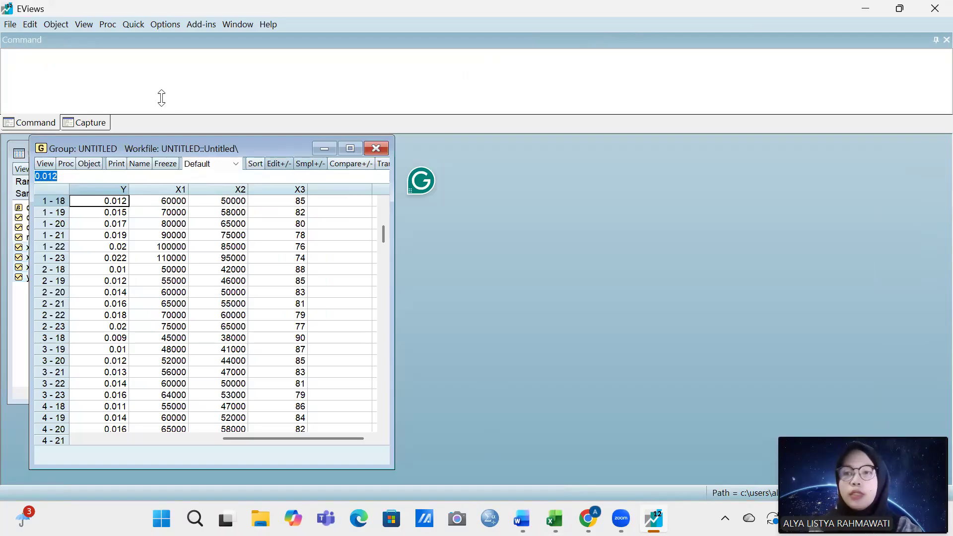
# Start an equation estimation and enter the specification y c x1 x2 x3
pyautogui.click(132, 25)
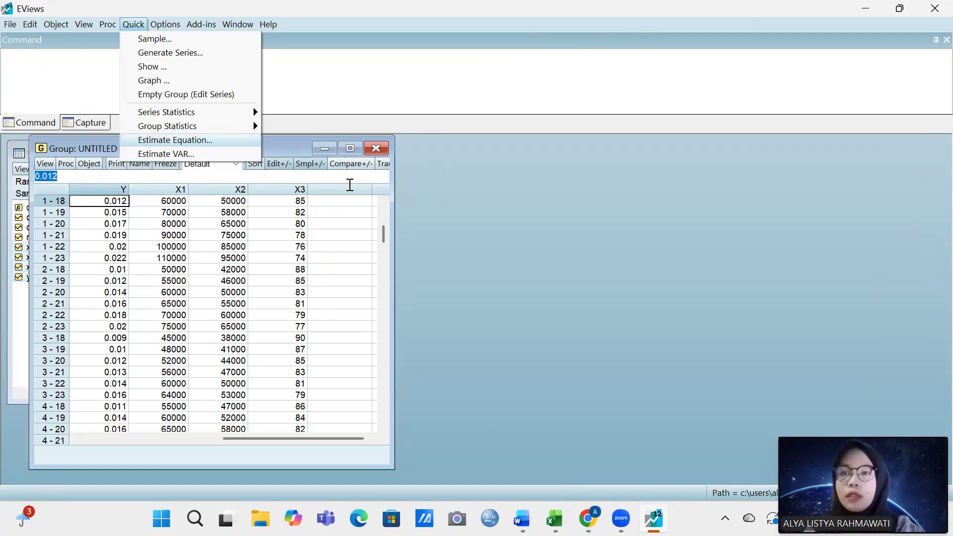
pyautogui.write('y')
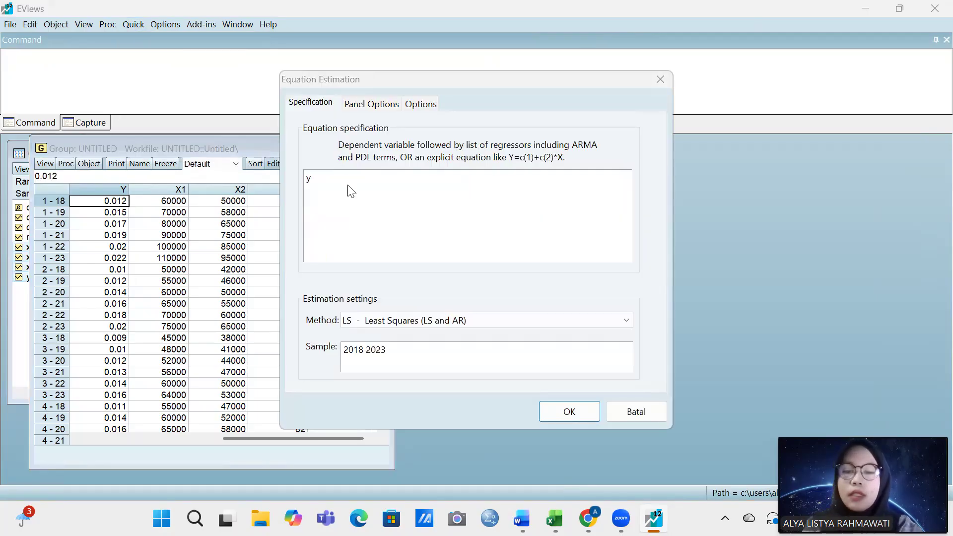
pyautogui.write(' c x1 x2 x3')
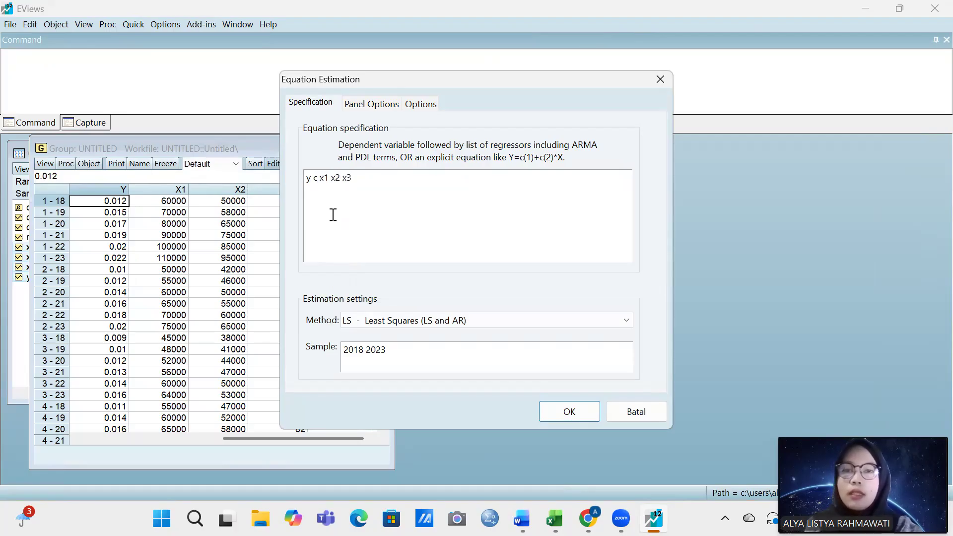
pyautogui.click(459, 111)
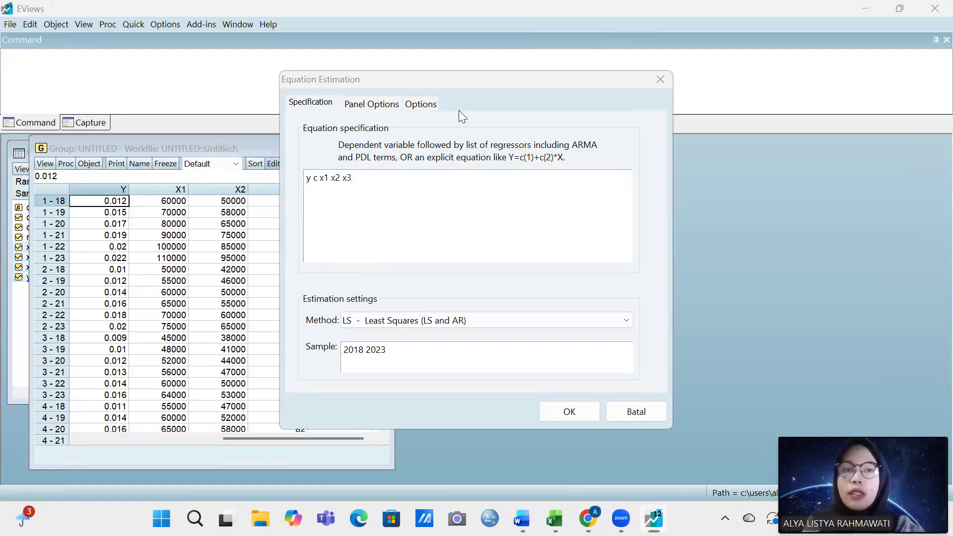
# Set the cross-section effects to None in the panel options and run the least squares estimation
pyautogui.click(386, 105)
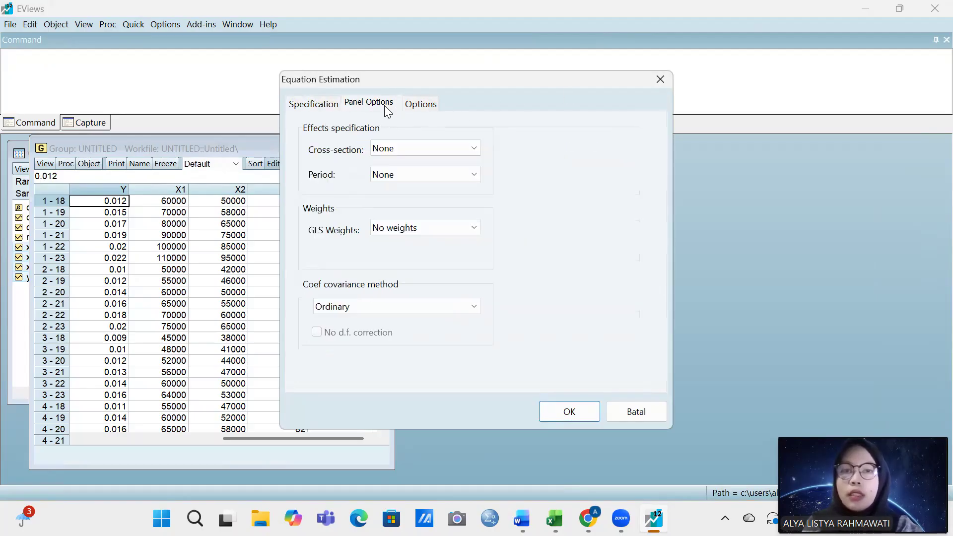
pyautogui.click(415, 148)
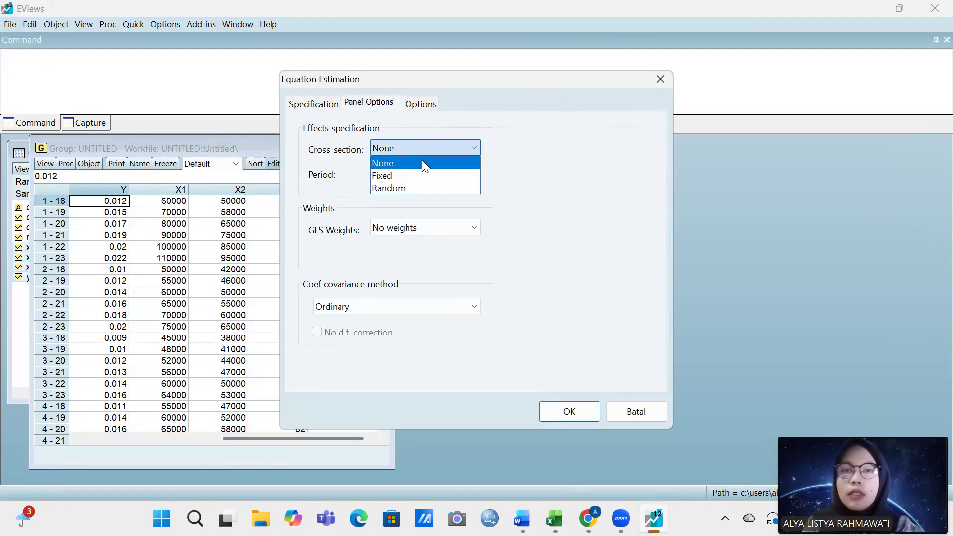
pyautogui.click(424, 164)
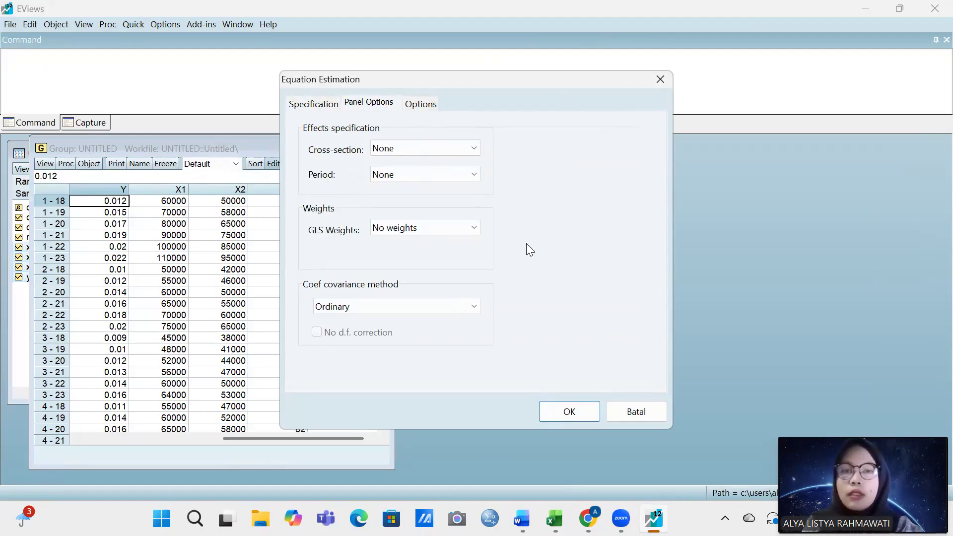
pyautogui.click(561, 413)
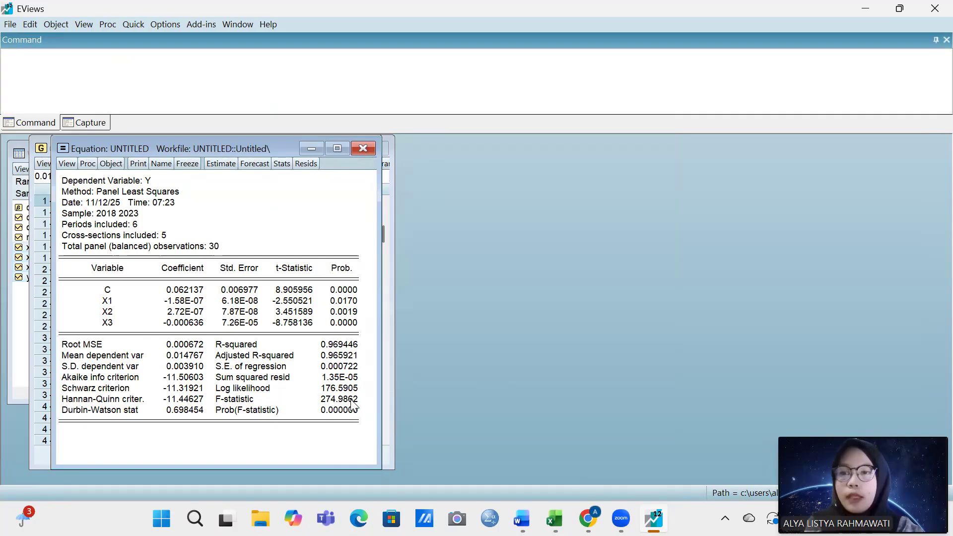
# Examine the coefficients and probabilities of C, X1, X2 and X3 and the R-squared in the panel least squares output
pyautogui.click(354, 456)
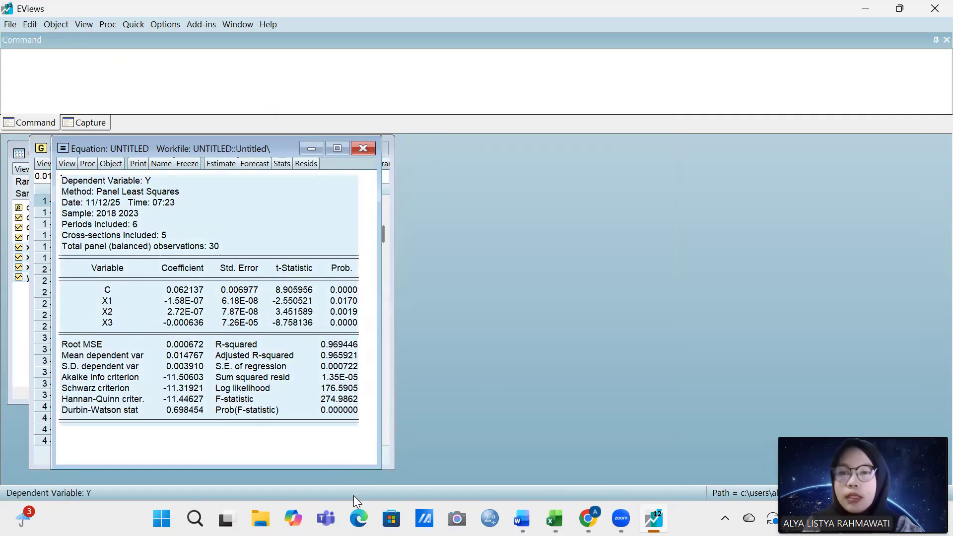
pyautogui.click(170, 284)
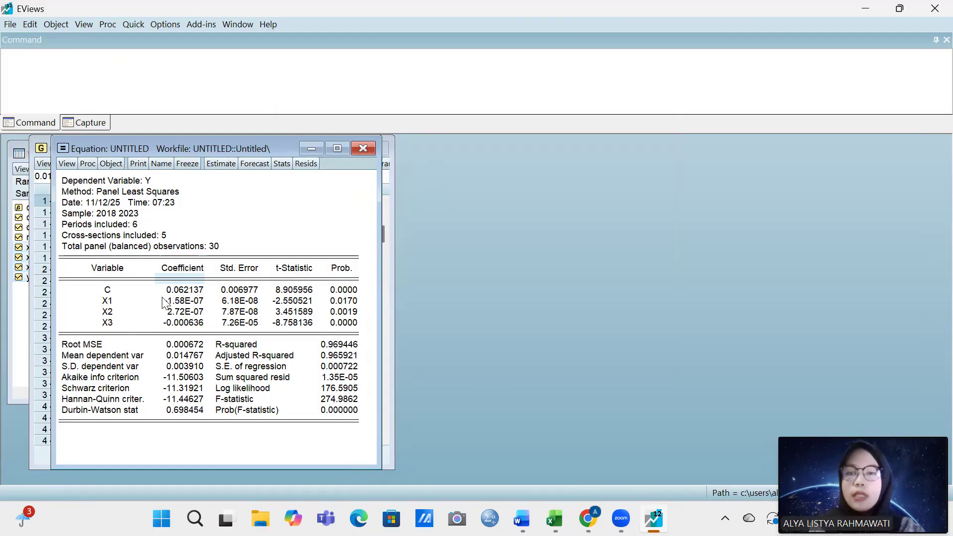
pyautogui.click(175, 291)
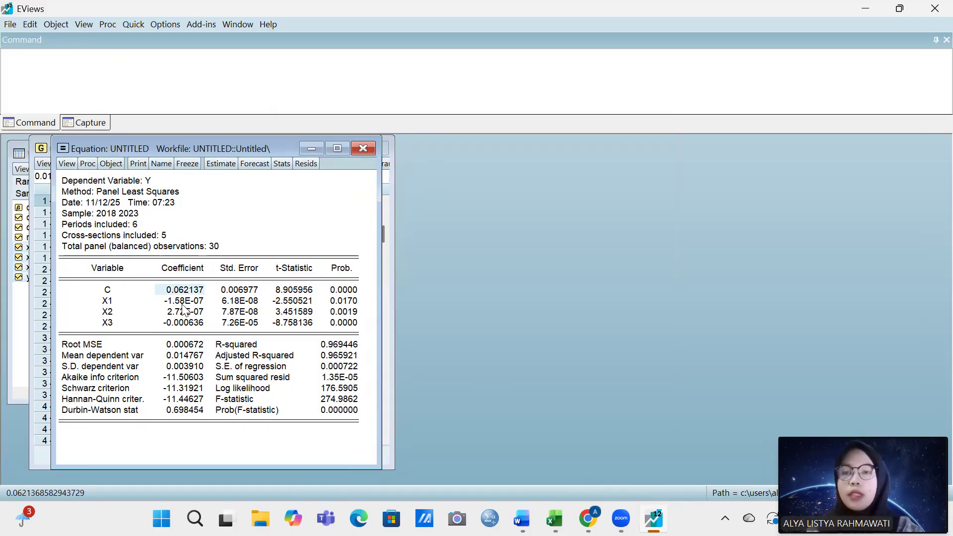
pyautogui.press('Down')
pyautogui.click(183, 322)
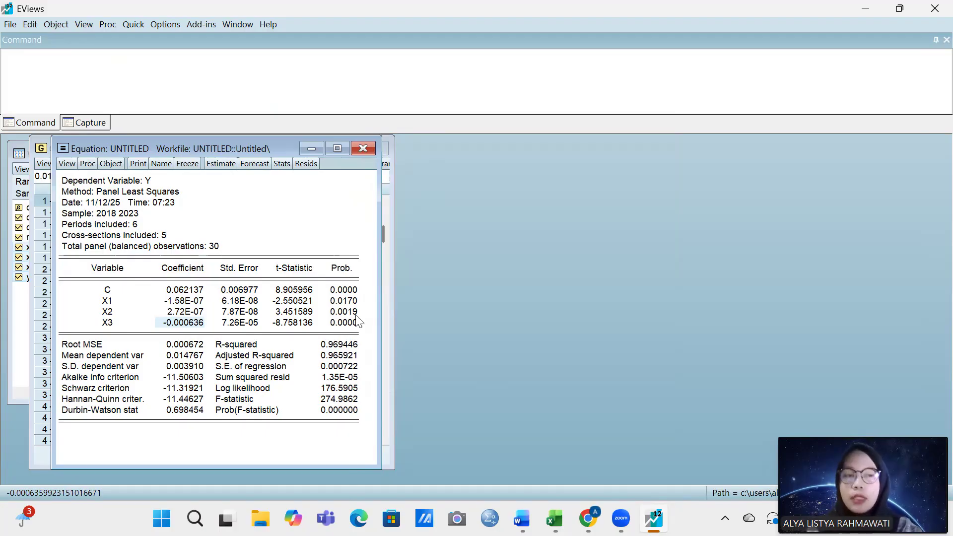
pyautogui.moveTo(350, 303); pyautogui.dragTo(351, 312)
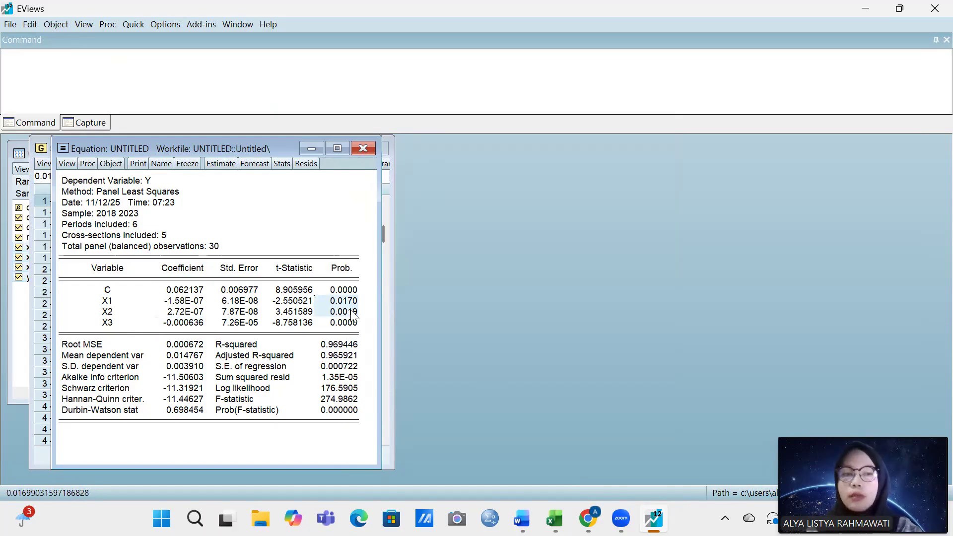
pyautogui.click(351, 311)
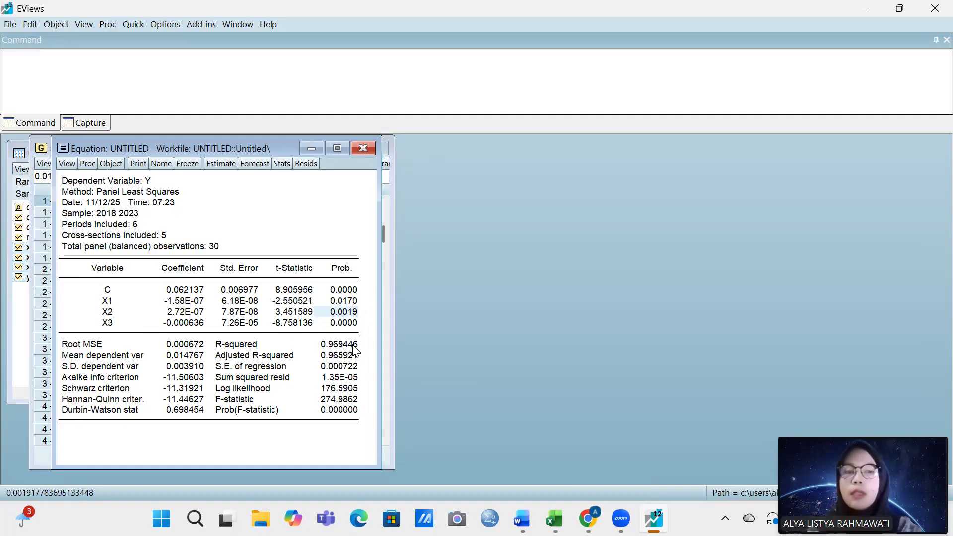
pyautogui.click(353, 301)
pyautogui.moveTo(352, 310)
pyautogui.mouseDown()
pyautogui.moveTo(353, 321)
pyautogui.moveTo(357, 276)
pyautogui.moveTo(350, 306)
pyautogui.mouseUp()
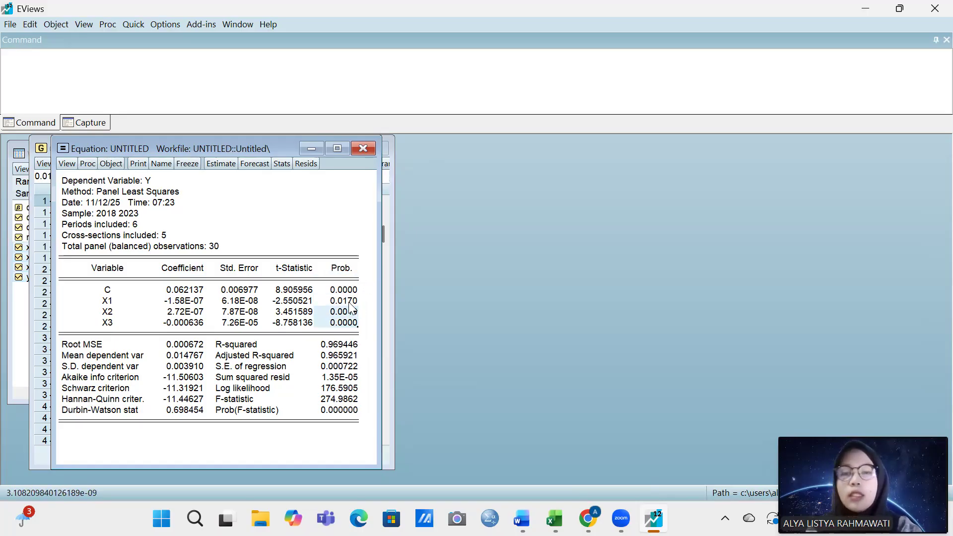
pyautogui.click(352, 305)
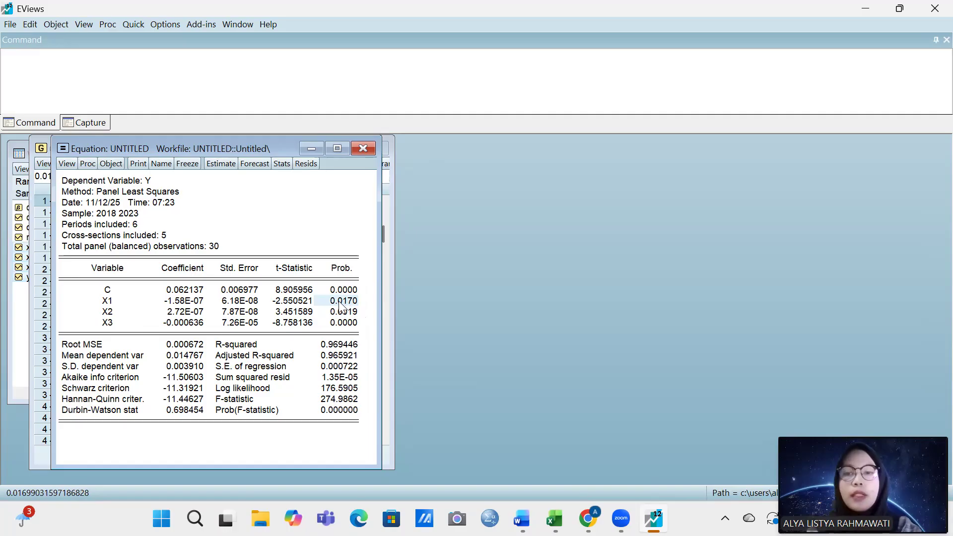
pyautogui.click(323, 346)
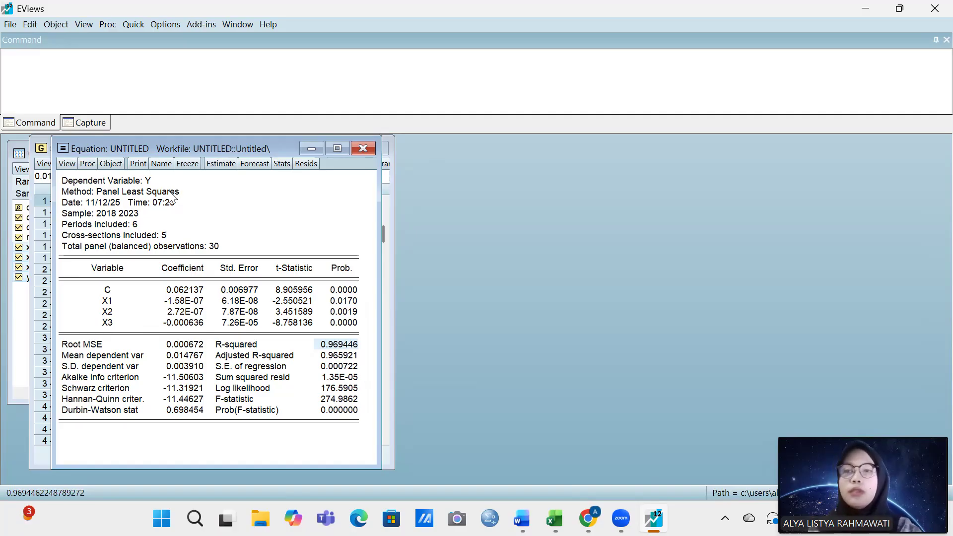
# Start a new equation estimation with the specification y c x1 x2 x3
pyautogui.click(133, 25)
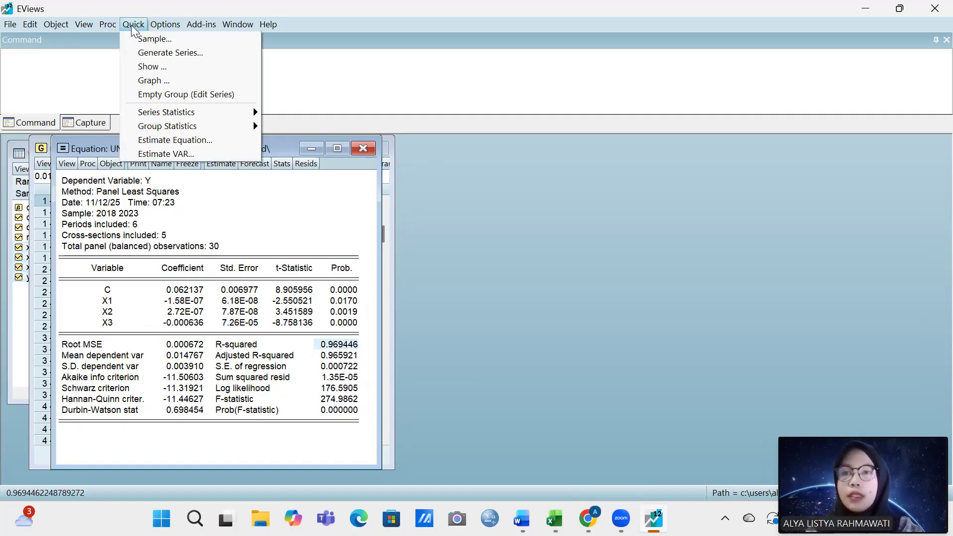
pyautogui.click(172, 142)
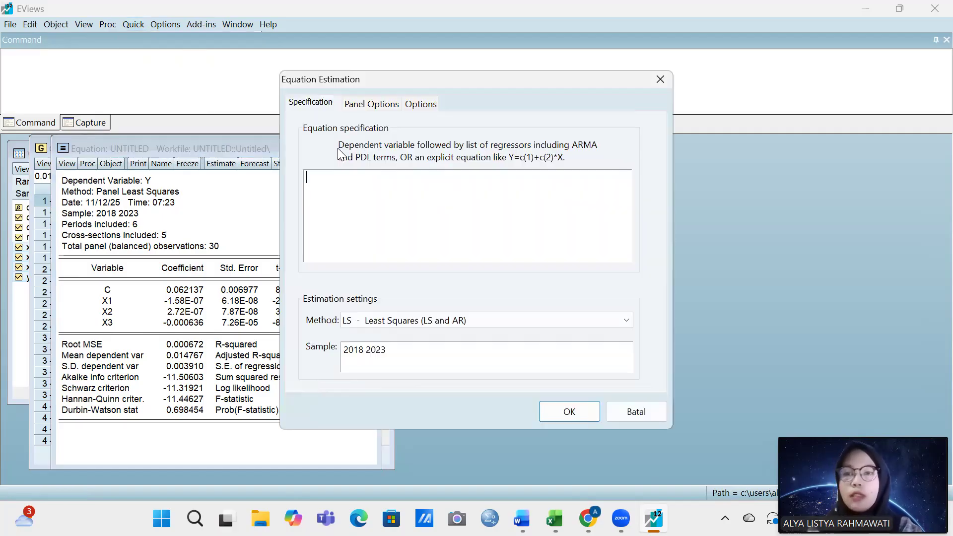
pyautogui.write('y c x')
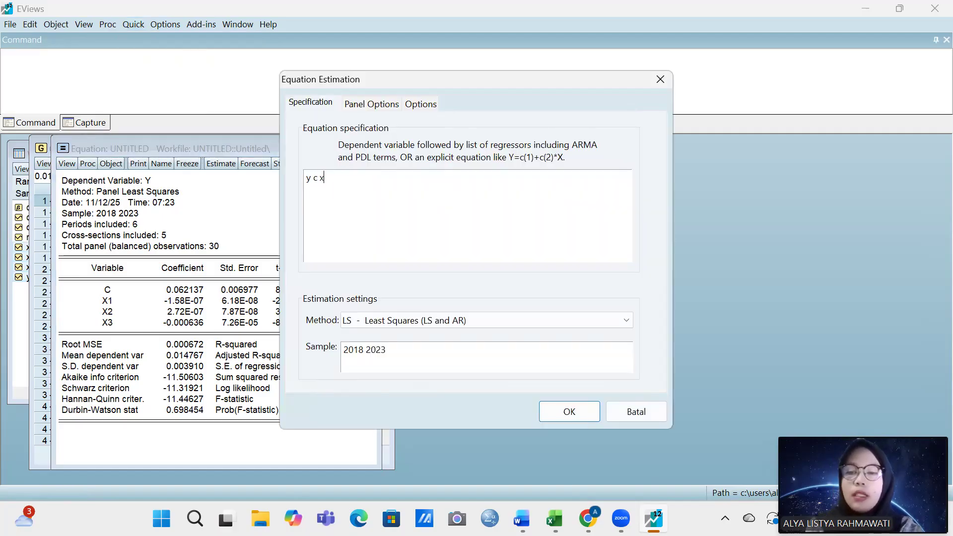
pyautogui.write('1 x2 x3')
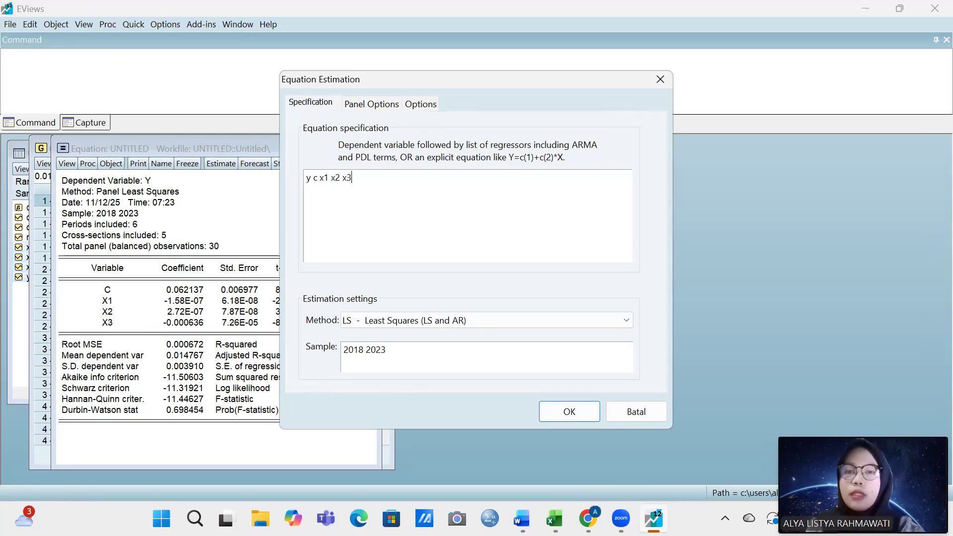
# Set the cross-section effects to Fixed in the panel options and run the estimation
pyautogui.click(370, 102)
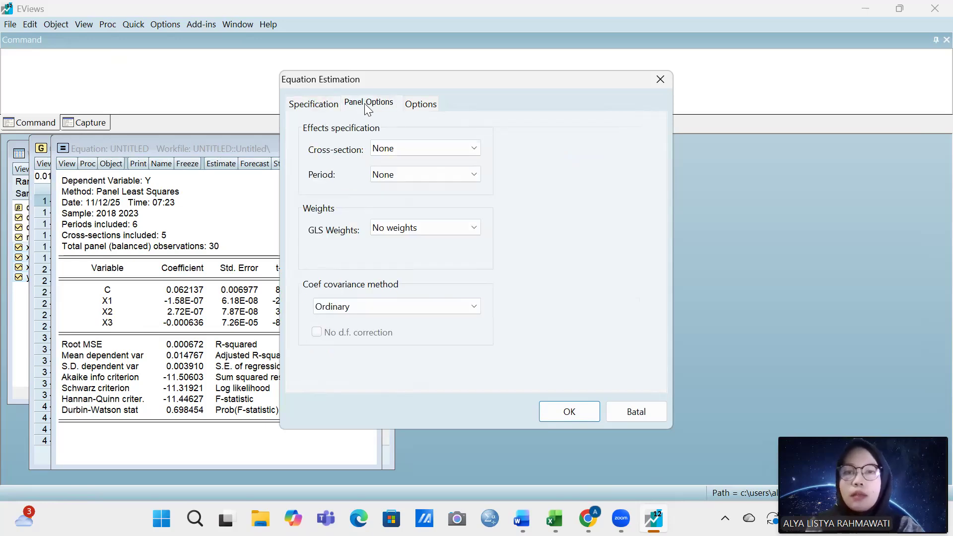
pyautogui.click(423, 151)
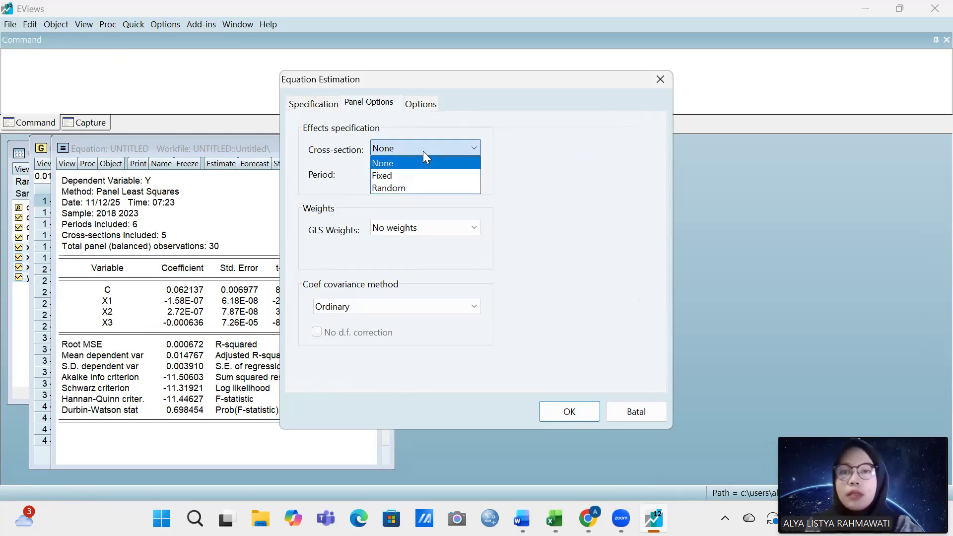
pyautogui.click(434, 175)
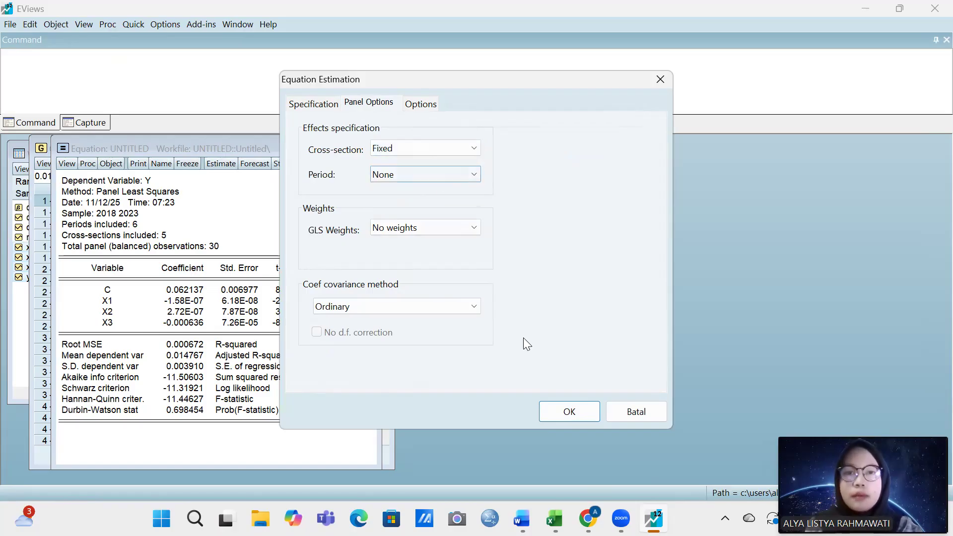
pyautogui.click(564, 412)
pyautogui.click(429, 283)
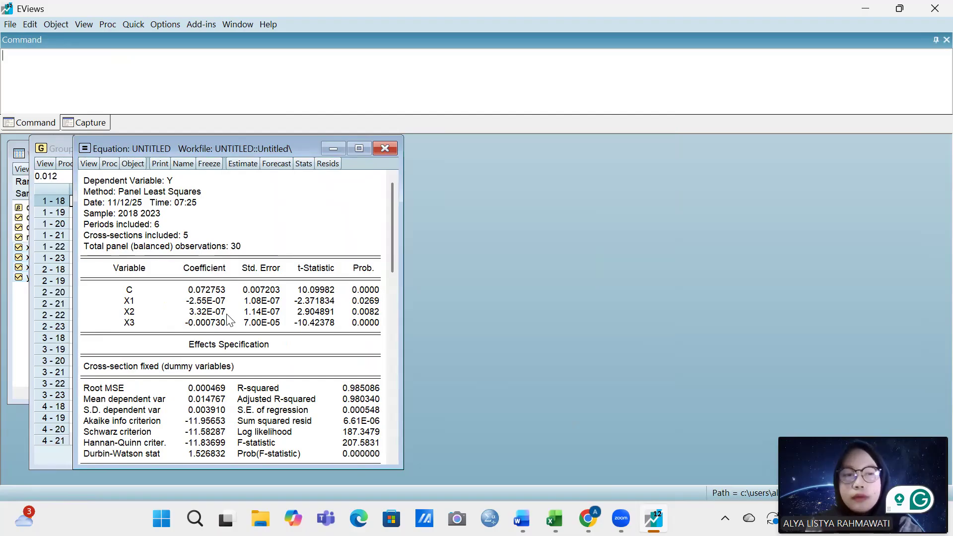
# Examine the coefficients and probabilities of C, X1, X2 and X3, the R-squared and the Prob(F-statistic) in the fixed effects output
pyautogui.click(212, 291)
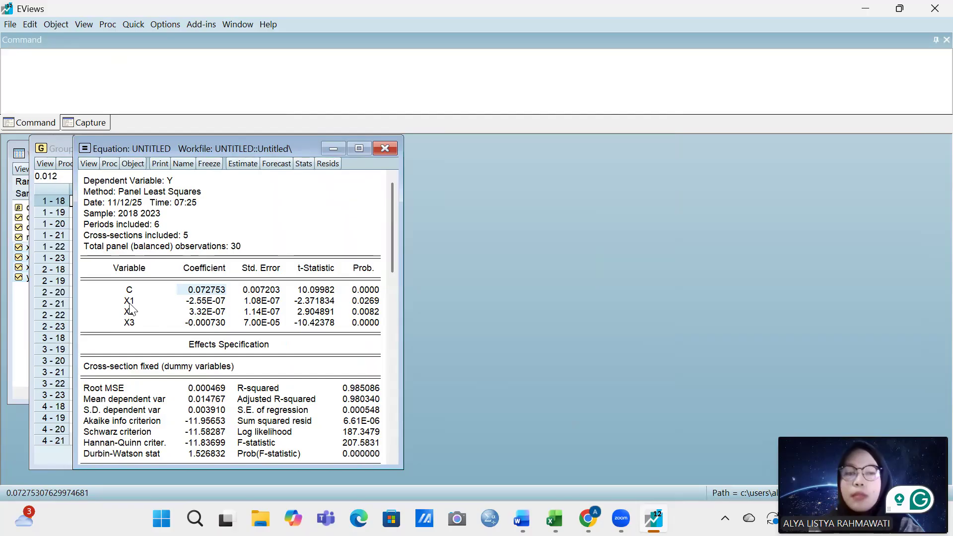
pyautogui.moveTo(157, 312); pyautogui.dragTo(191, 321)
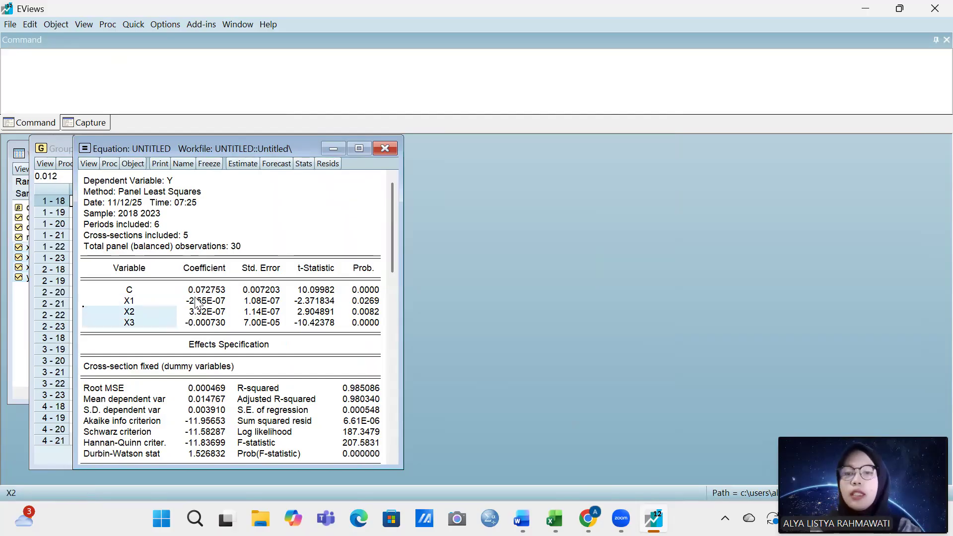
pyautogui.click(365, 301)
pyautogui.click(368, 322)
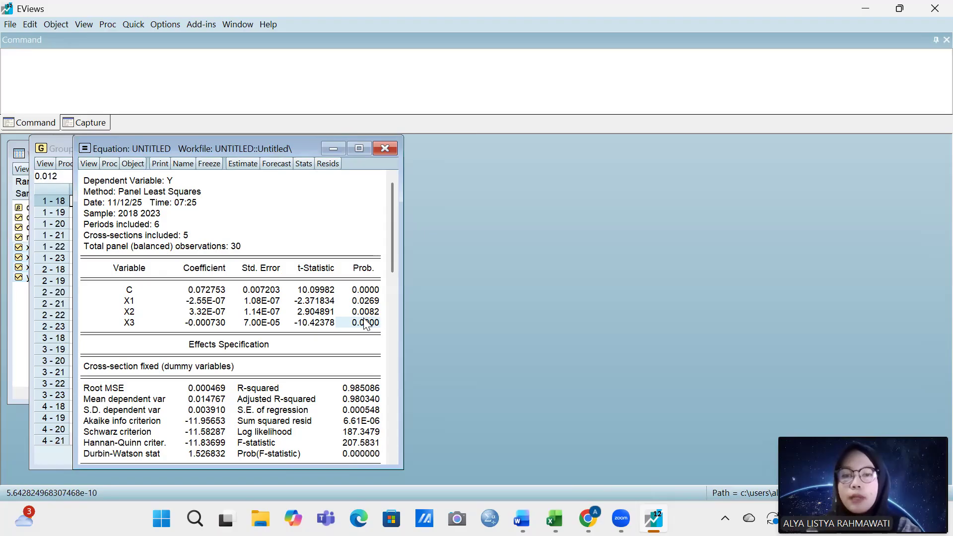
pyautogui.click(357, 390)
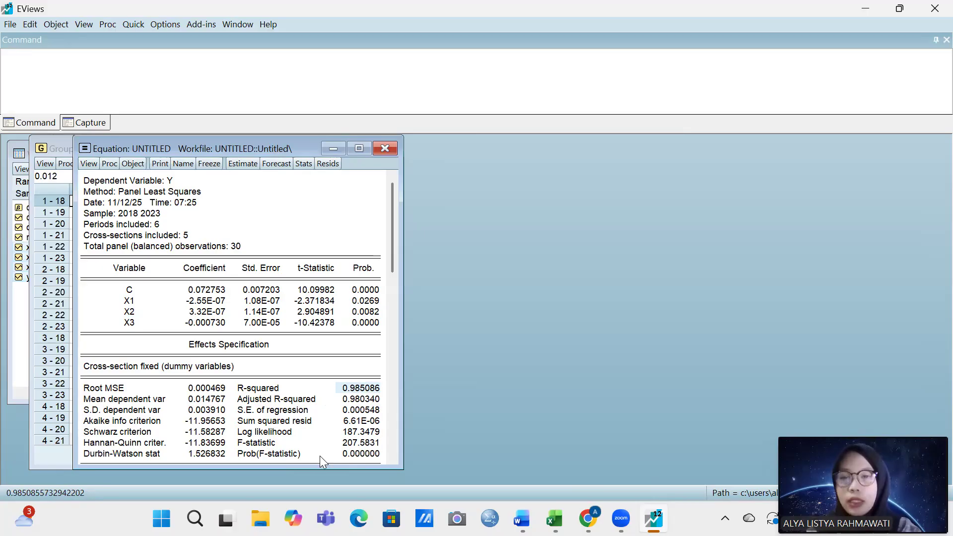
pyautogui.click(350, 454)
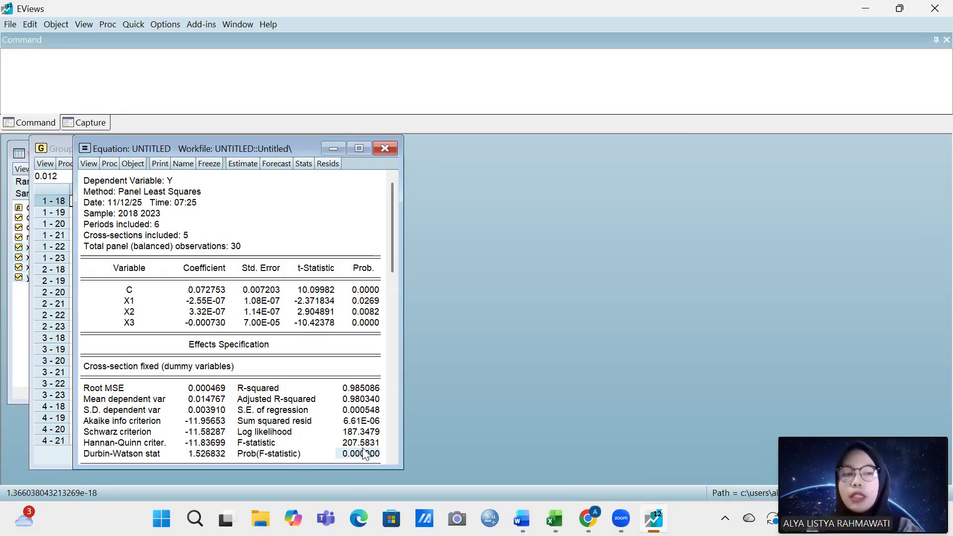
pyautogui.click(368, 391)
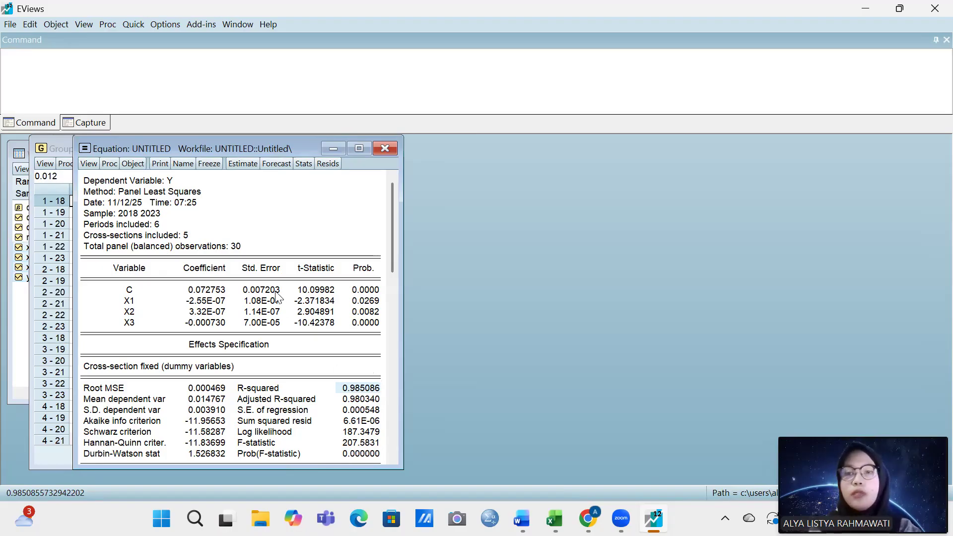
# Run the Redundant Fixed Effects - Likelihood Ratio test on the fixed effects equation and examine the Cross-section Chi-square probability
pyautogui.click(85, 24)
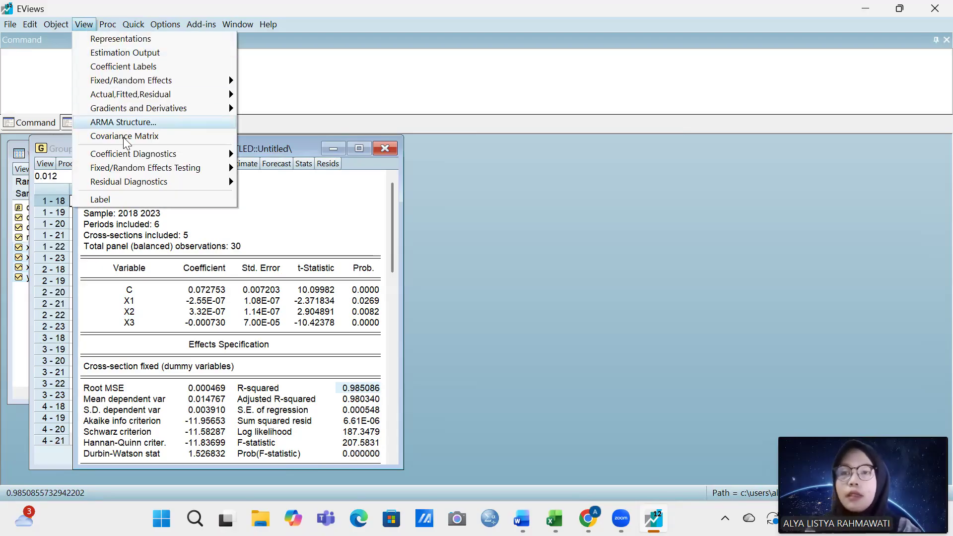
pyautogui.moveTo(132, 169)
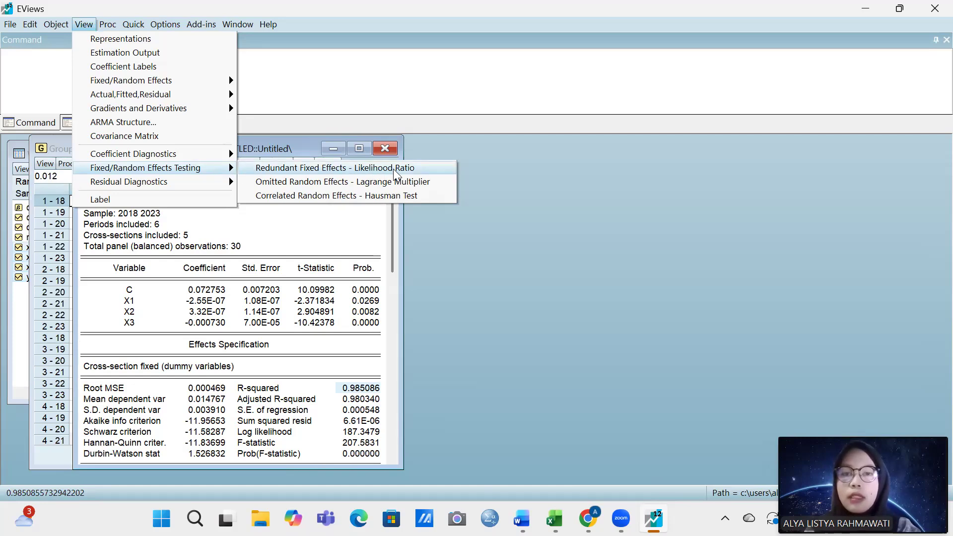
pyautogui.click(420, 169)
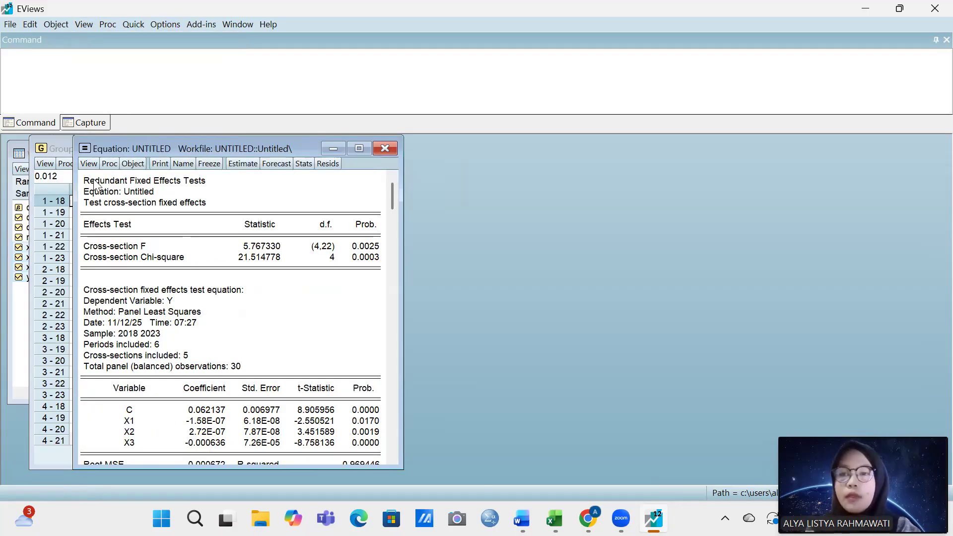
pyautogui.moveTo(73, 180); pyautogui.dragTo(69, 179)
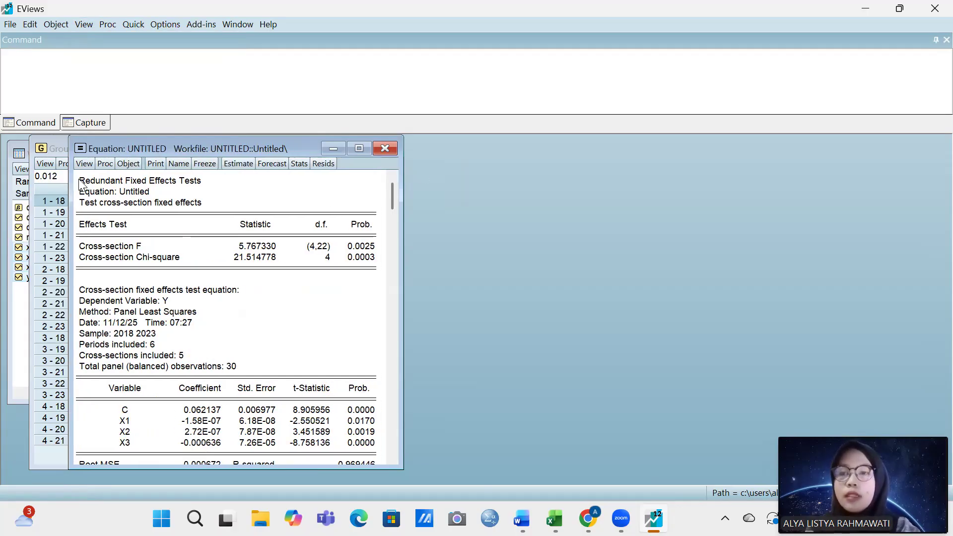
pyautogui.moveTo(207, 220); pyautogui.dragTo(373, 271)
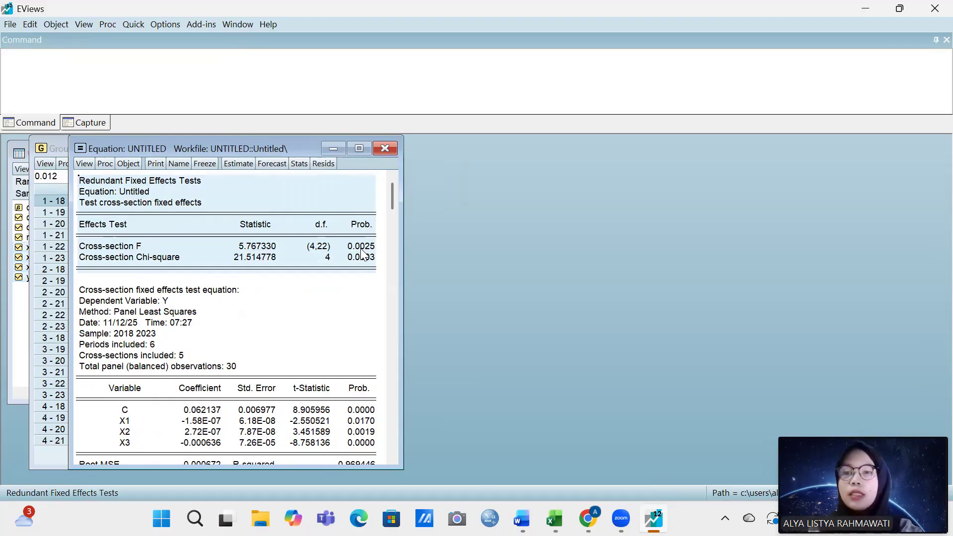
pyautogui.click(184, 256)
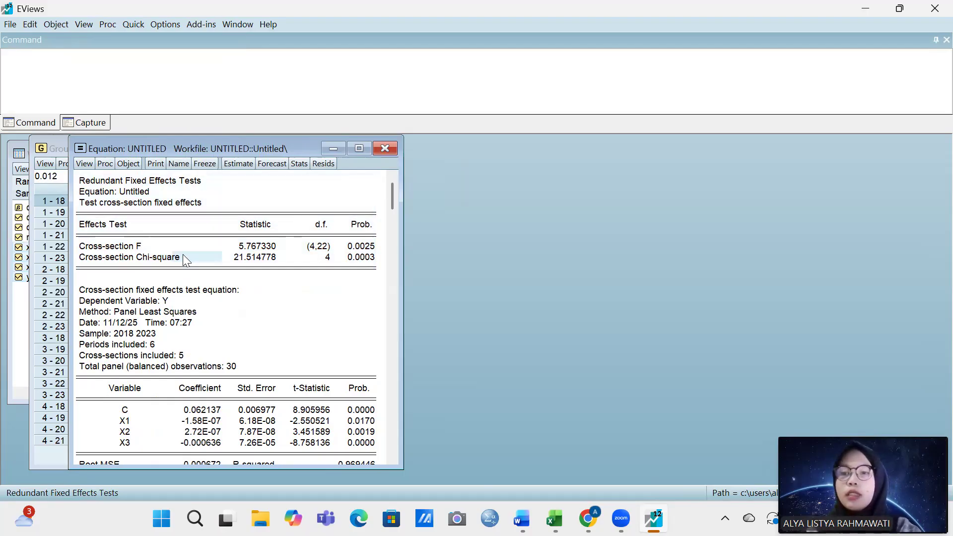
pyautogui.click(373, 257)
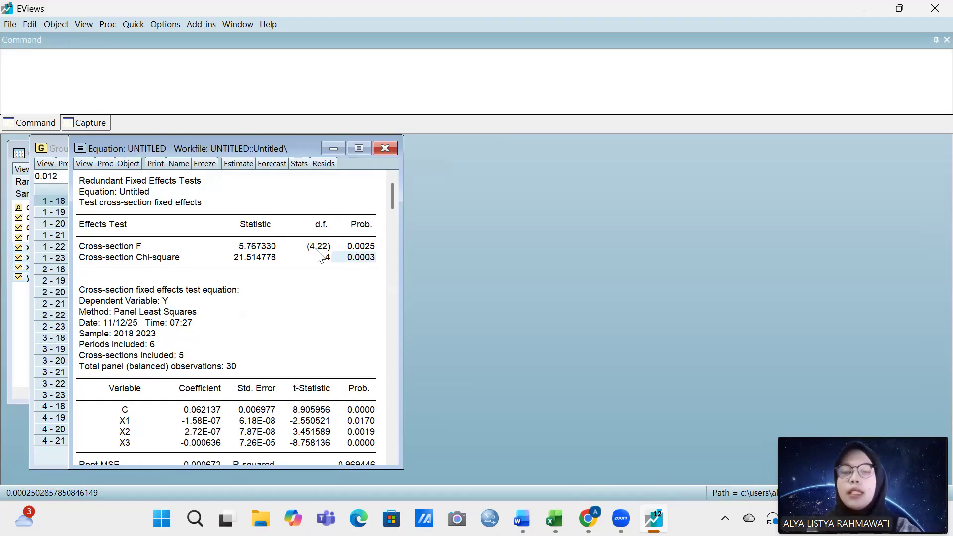
# Open another equation estimation and enter y c x1 x2 x3 as its specification
pyautogui.click(131, 26)
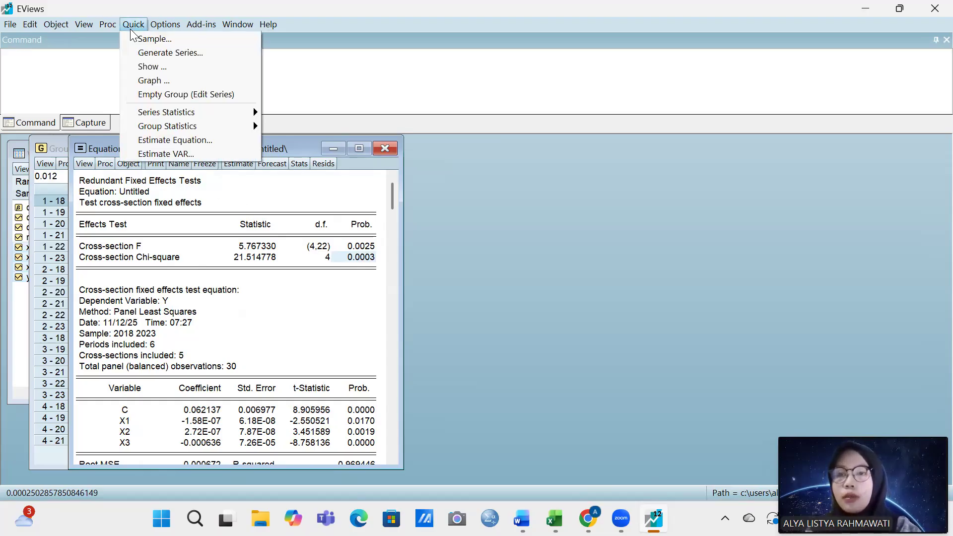
pyautogui.click(179, 140)
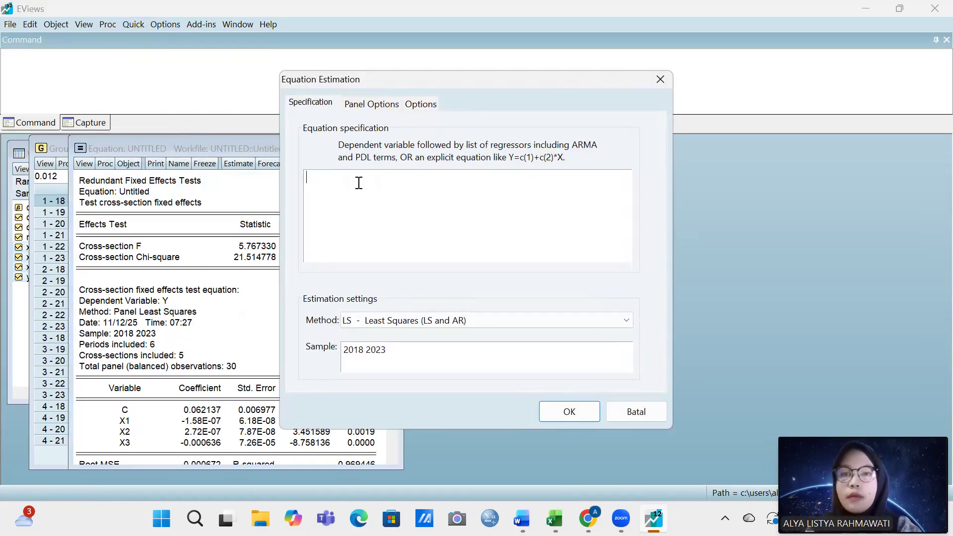
pyautogui.write('y')
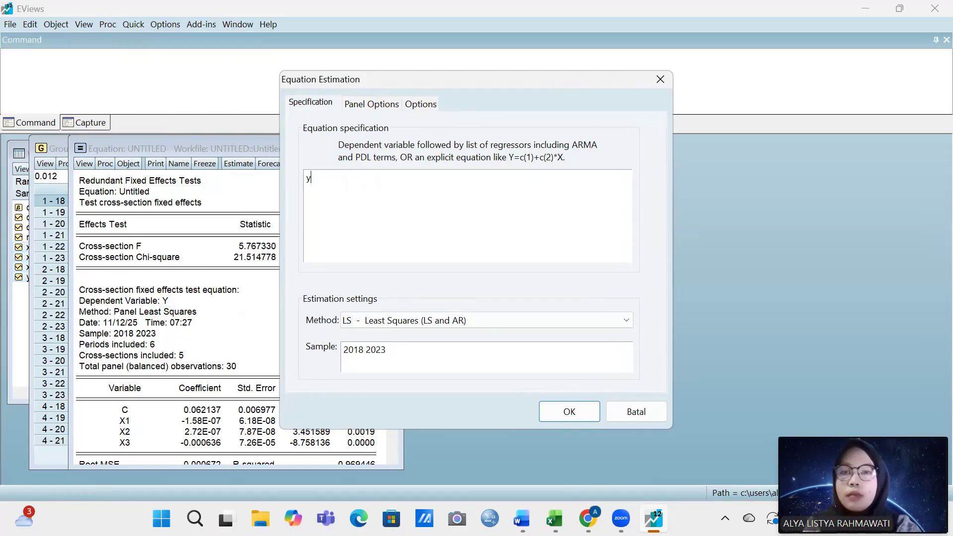
pyautogui.write(' c ')
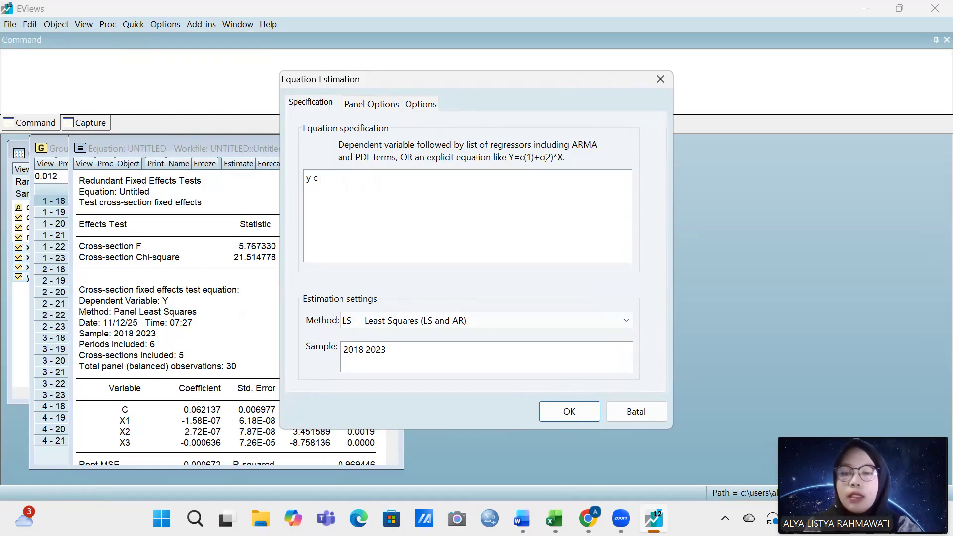
pyautogui.write('x1 x2')
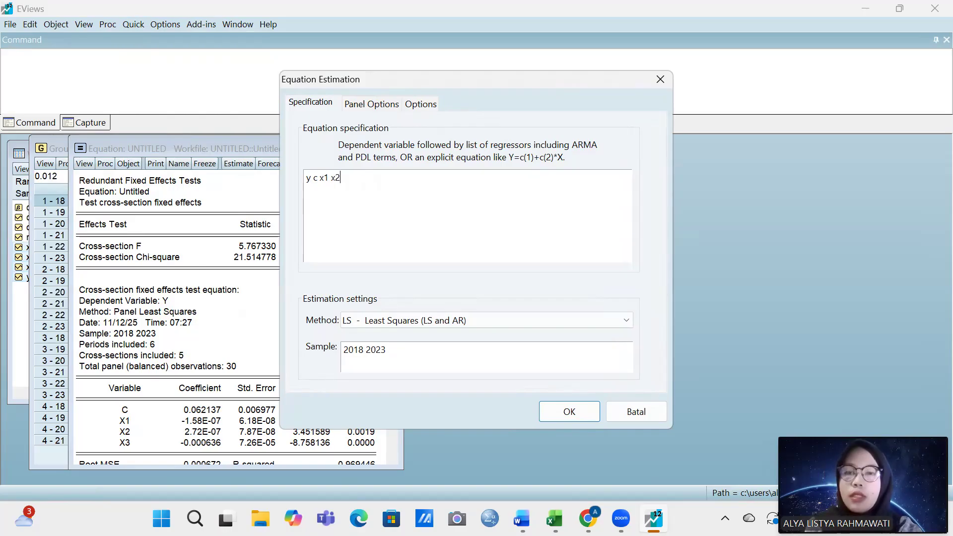
pyautogui.write(' x3')
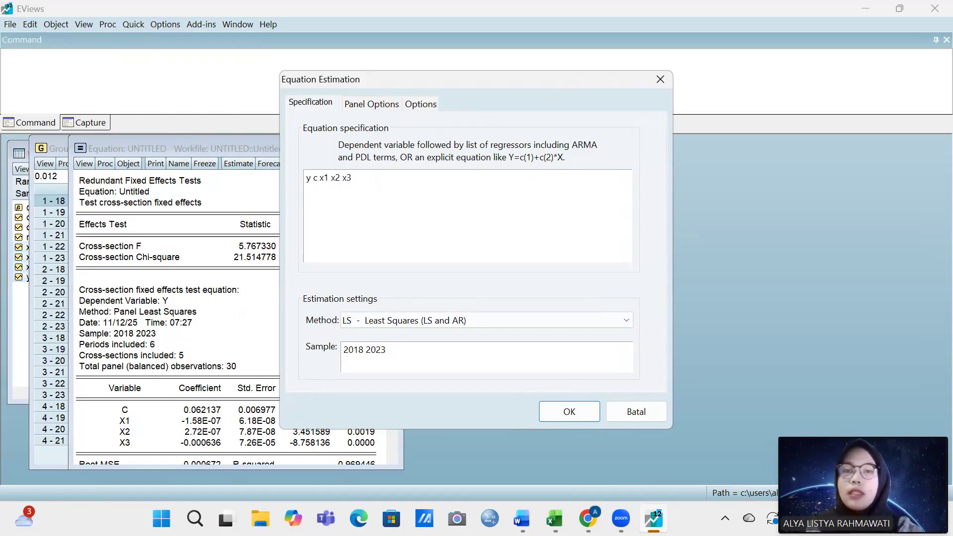
# Set the cross-section effects to Random in the panel options and run the estimation
pyautogui.click(383, 103)
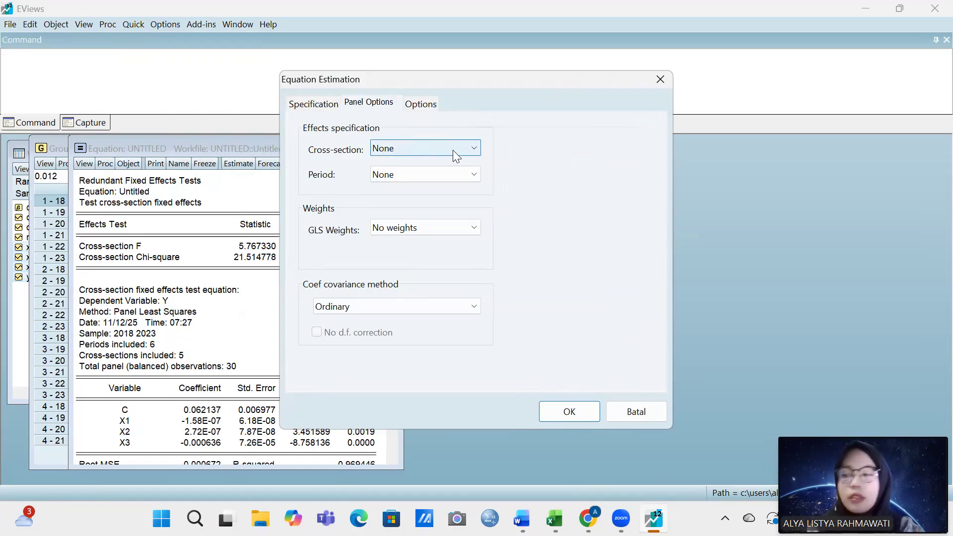
pyautogui.click(453, 150)
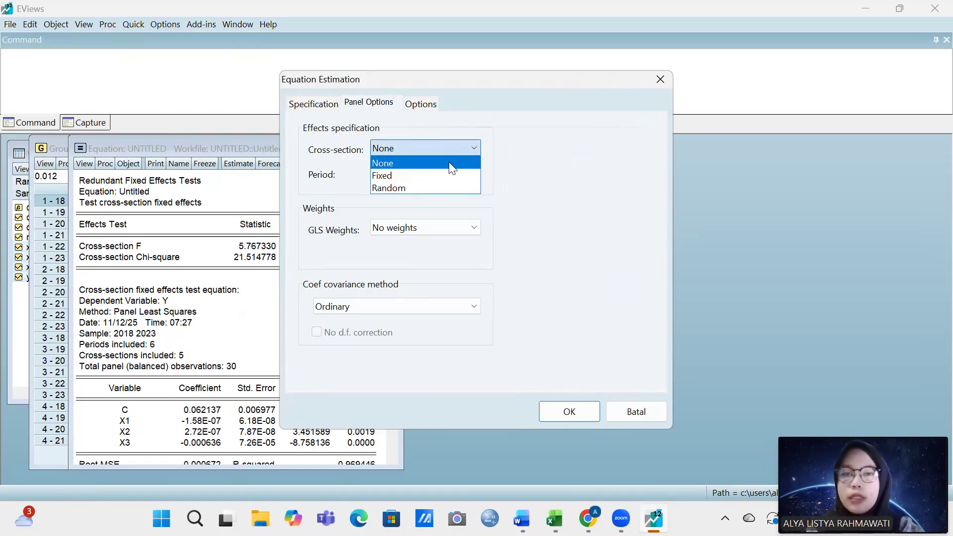
pyautogui.click(439, 186)
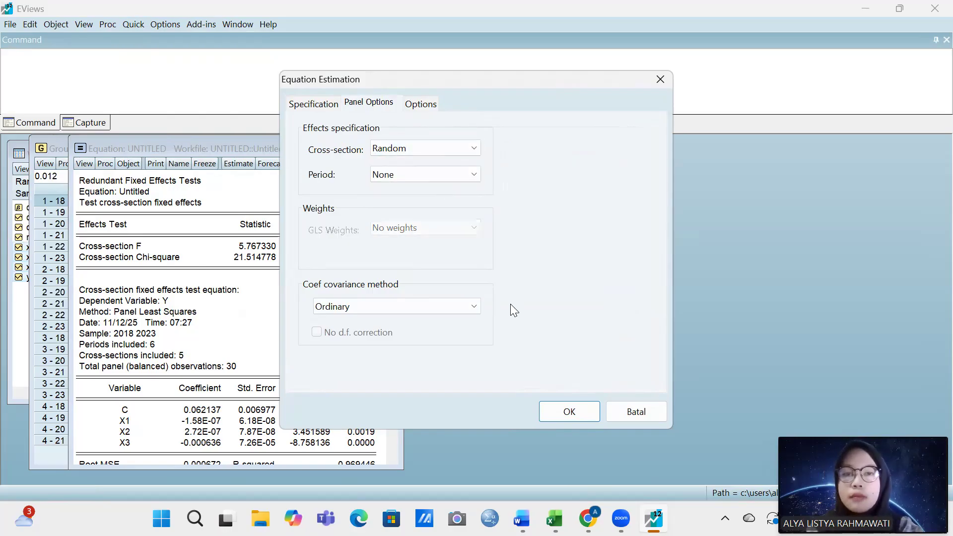
pyautogui.click(555, 419)
pyautogui.click(440, 284)
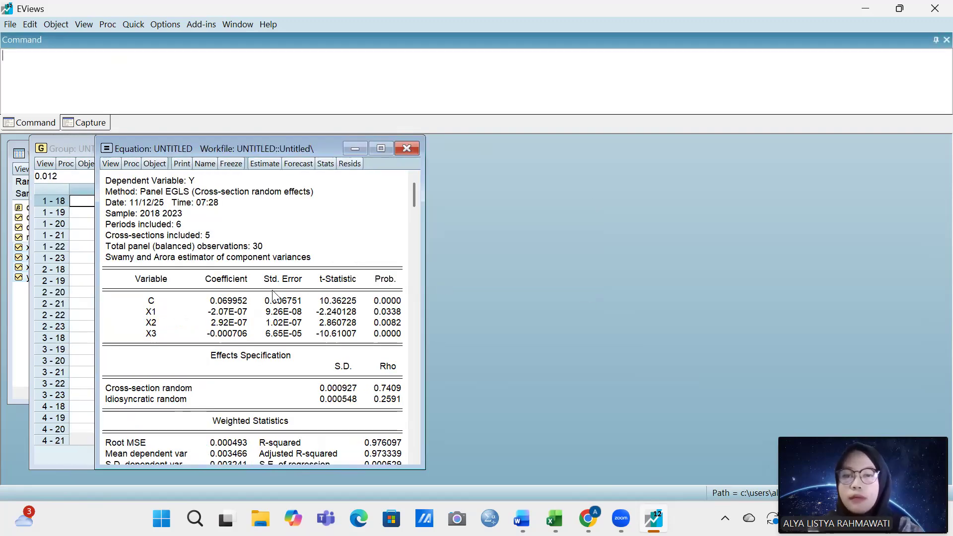
# Examine the coefficients of C, X1, X2 and X3 and the weighted R-squared in the random effects output
pyautogui.click(212, 302)
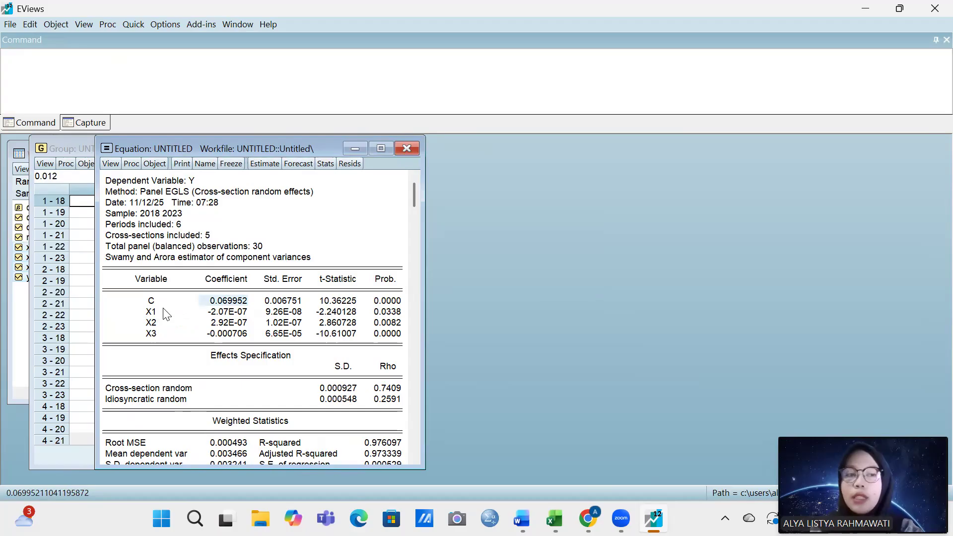
pyautogui.click(162, 323)
pyautogui.click(161, 335)
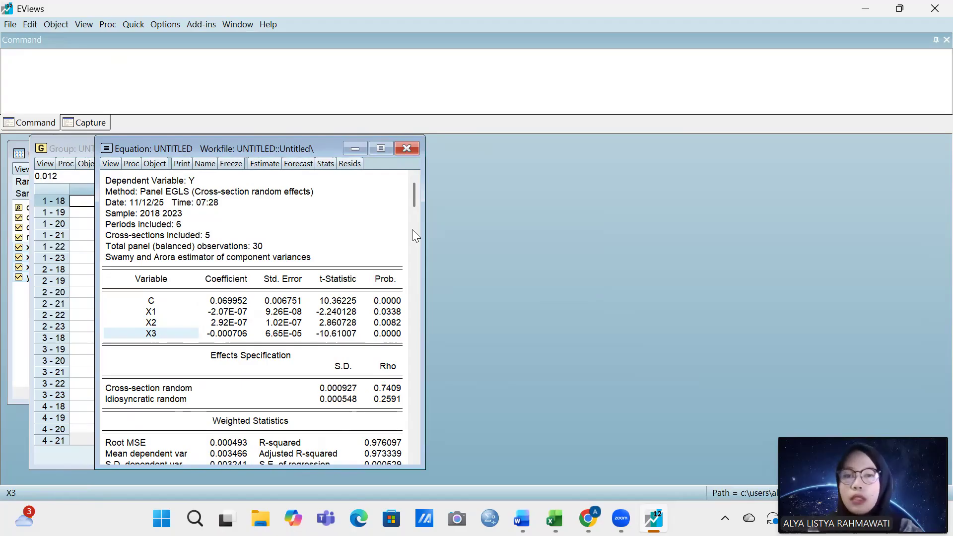
pyautogui.scroll(-3, 419, 278)
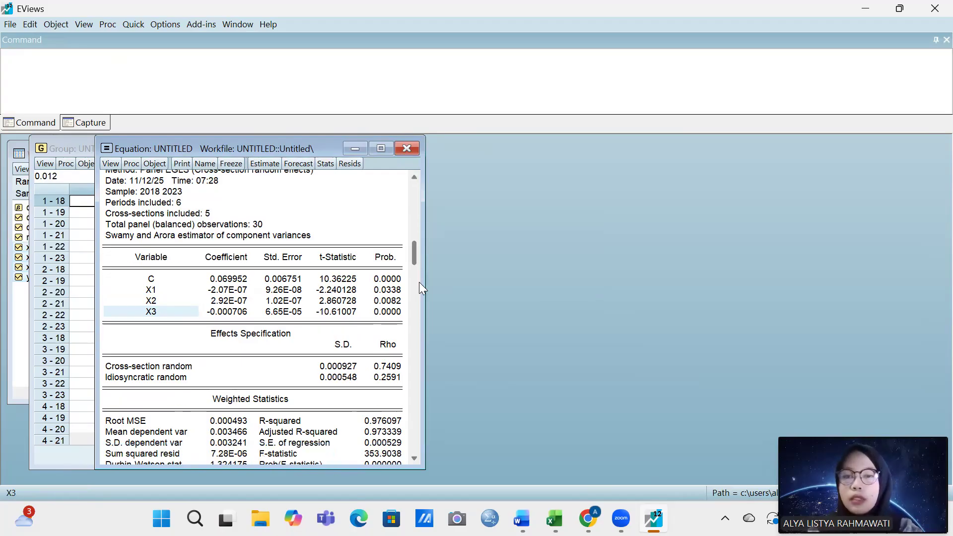
pyautogui.click(391, 411)
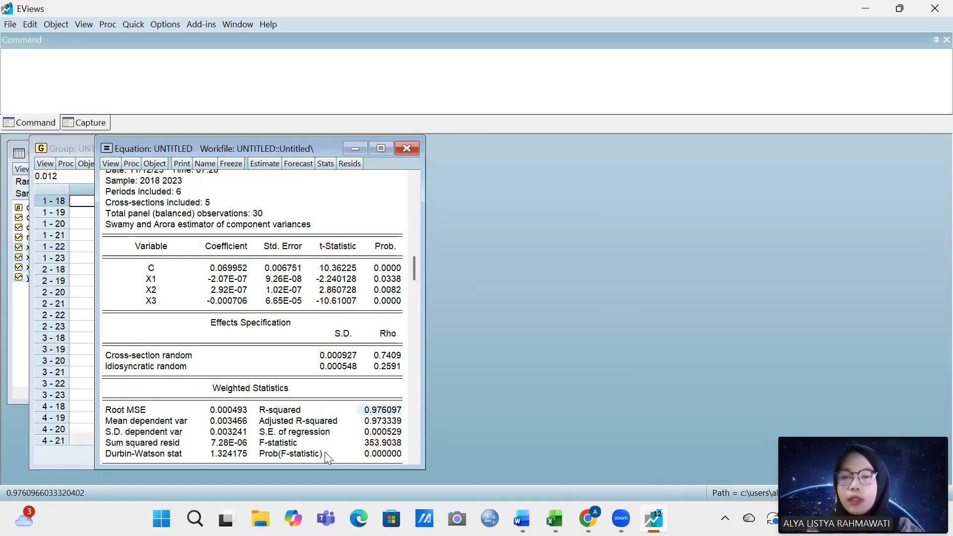
# Run the Correlated Random Effects - Hausman Test on the random effects equation and examine the Cross-section random probability
pyautogui.click(392, 455)
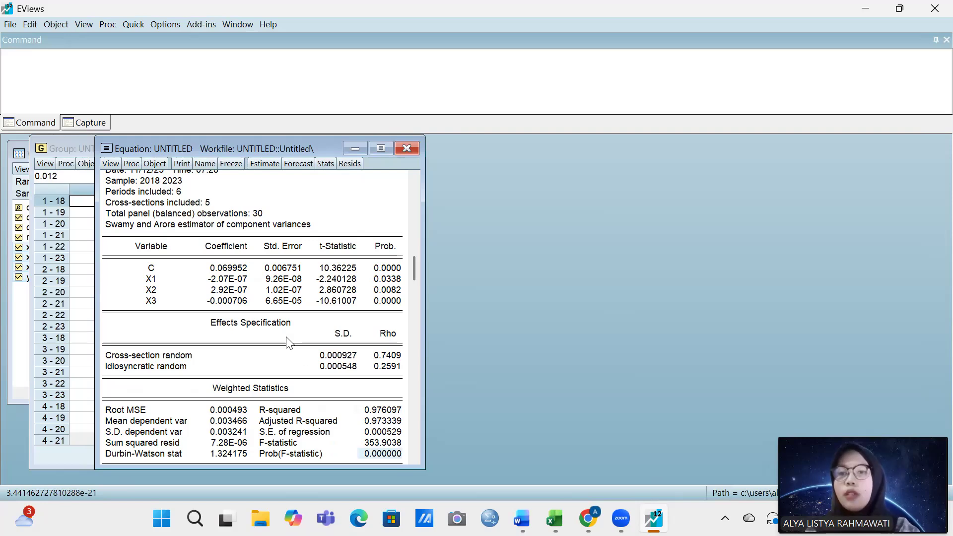
pyautogui.click(83, 28)
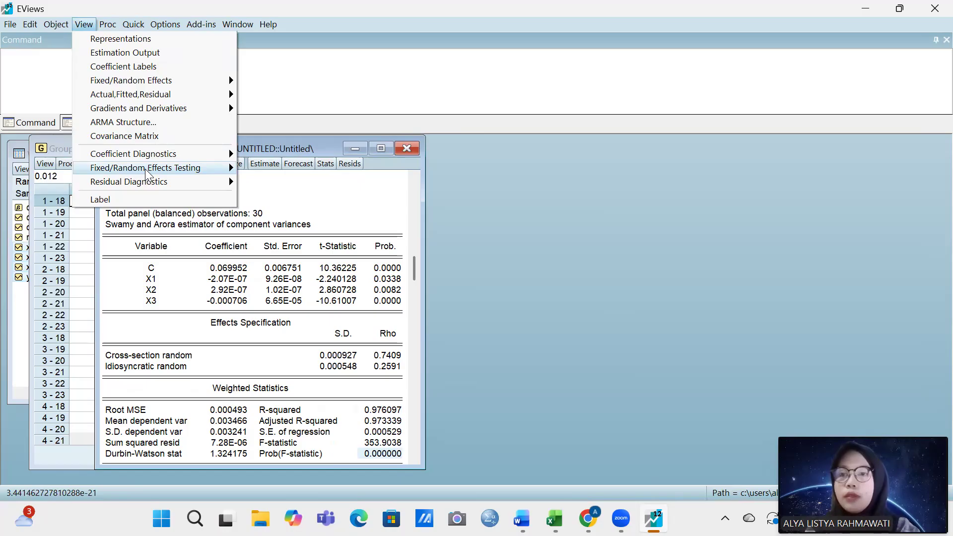
pyautogui.moveTo(148, 171)
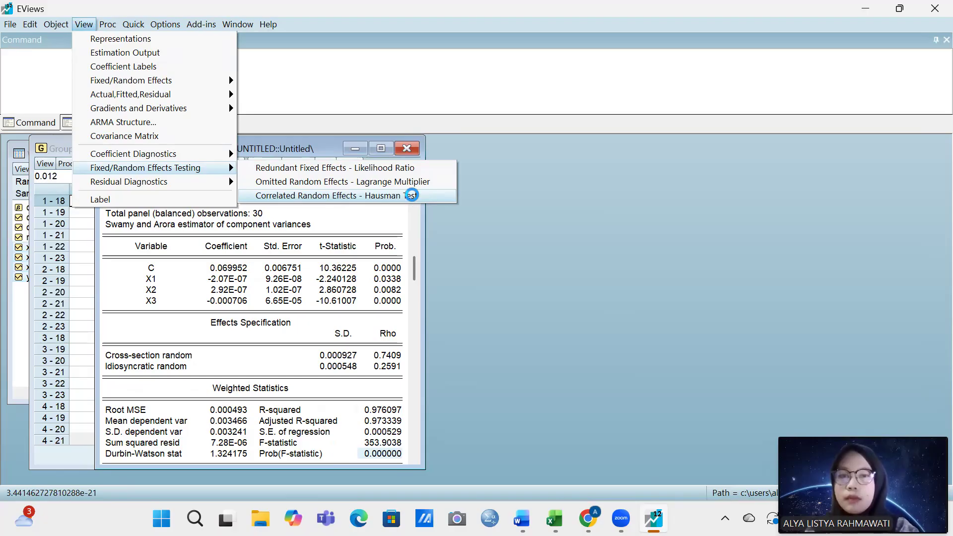
pyautogui.click(413, 198)
pyautogui.moveTo(110, 179); pyautogui.dragTo(381, 245)
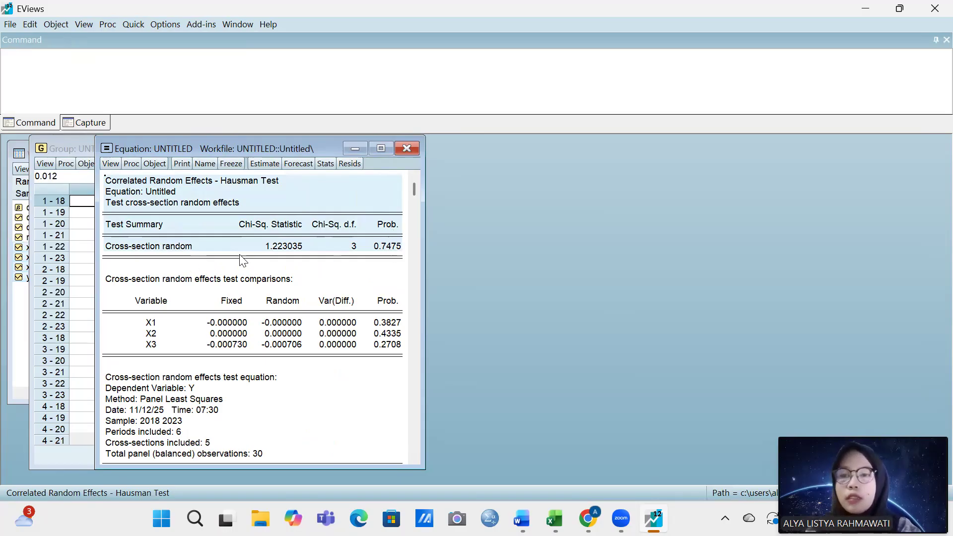
pyautogui.click(388, 247)
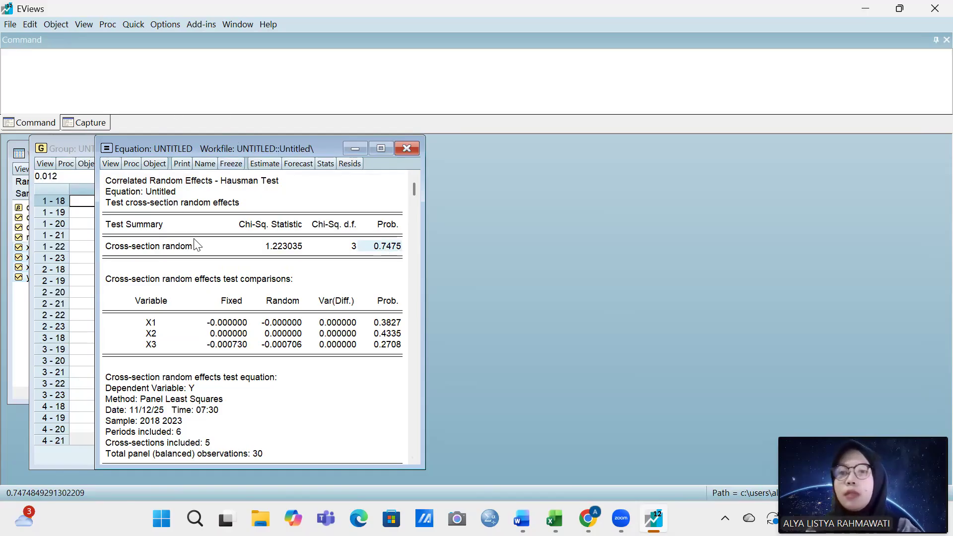
# Estimate the equation y c x1 x2 x3 with cross-section effects set to None, deleting the existing untitled equation
pyautogui.click(138, 28)
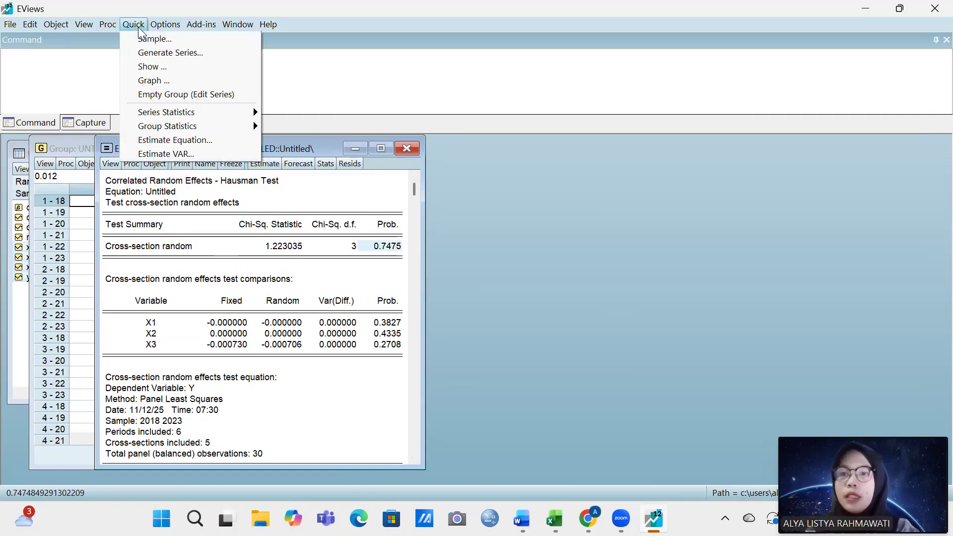
pyautogui.click(161, 140)
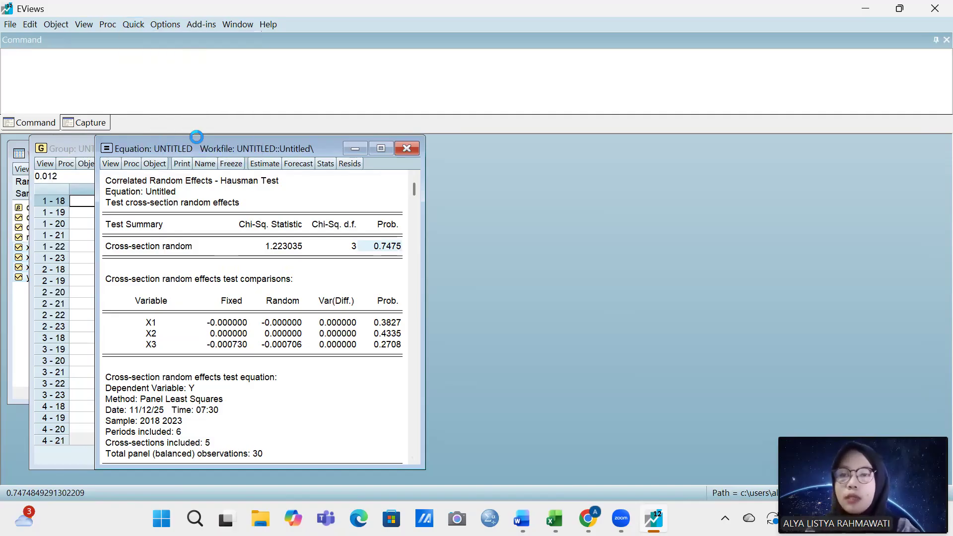
pyautogui.write('y c x1 x2 x3')
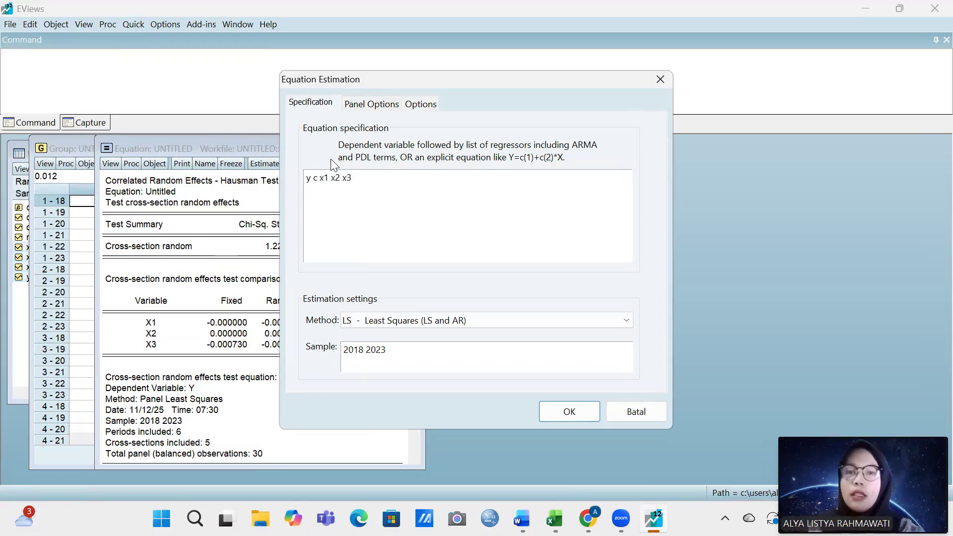
pyautogui.click(382, 106)
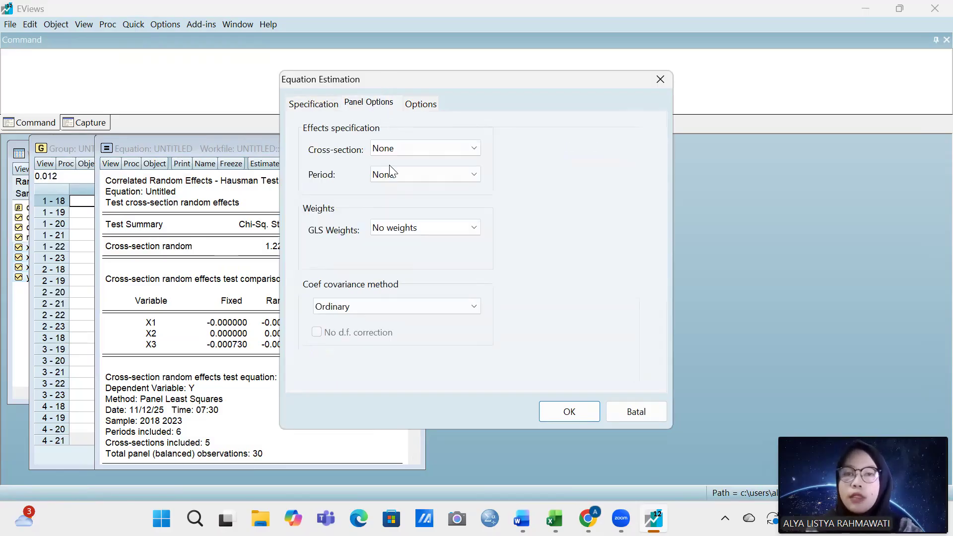
pyautogui.click(415, 148)
pyautogui.click(421, 165)
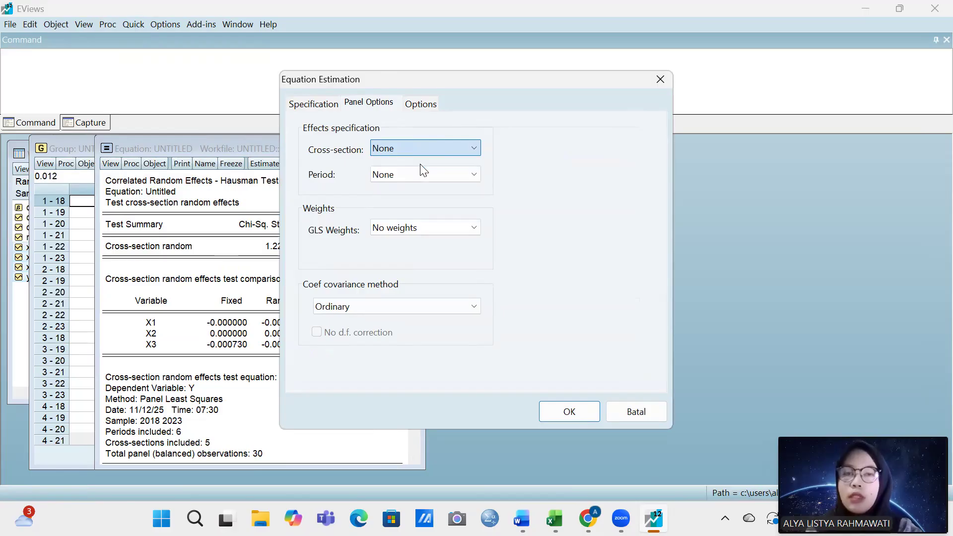
pyautogui.click(569, 412)
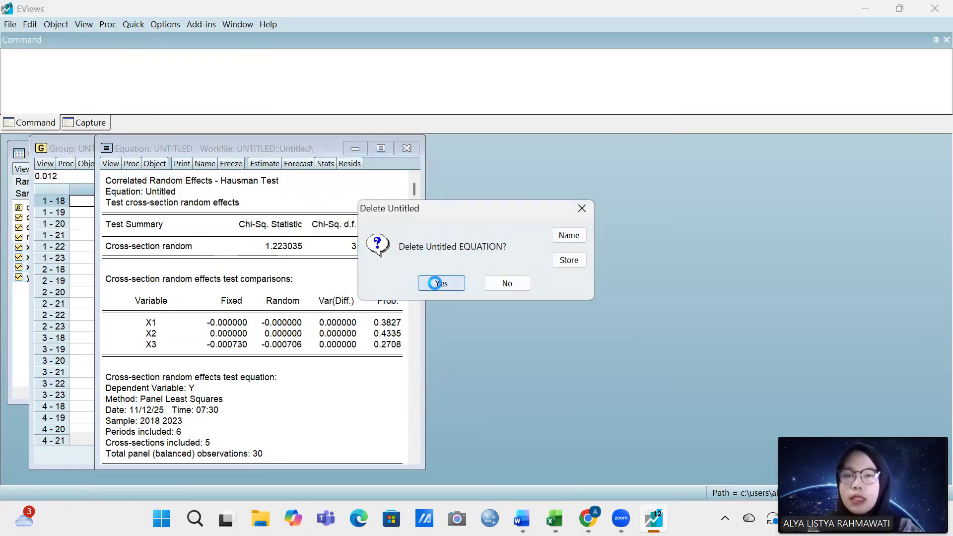
pyautogui.click(440, 283)
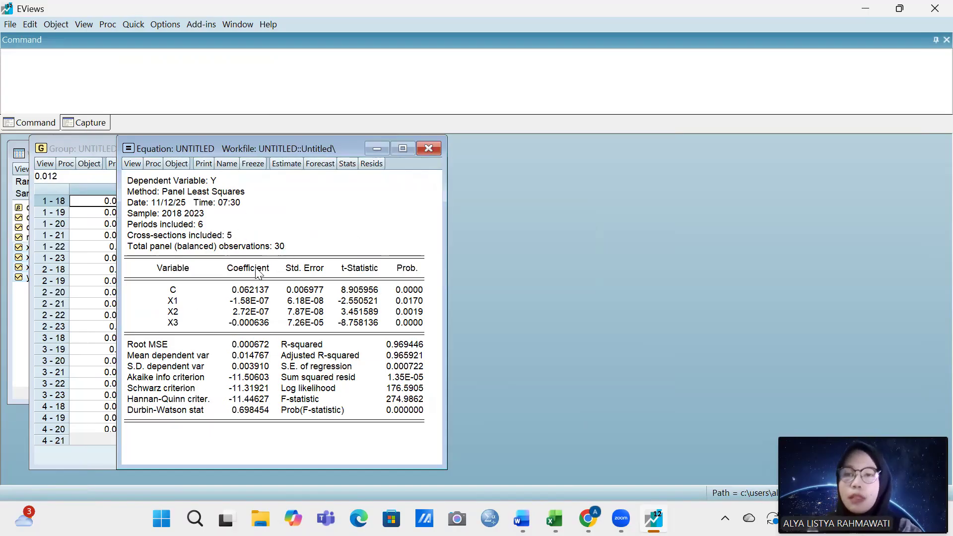
pyautogui.click(160, 102)
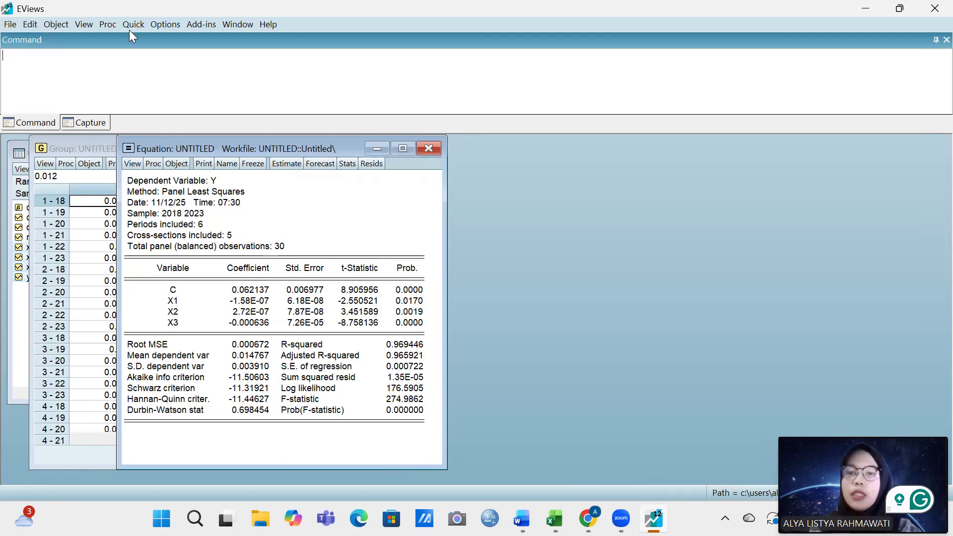
# Run the Omitted Random Effects - Lagrange Multiplier test on the common effects equation and examine the Breusch-Pagan probability for Both
pyautogui.click(86, 25)
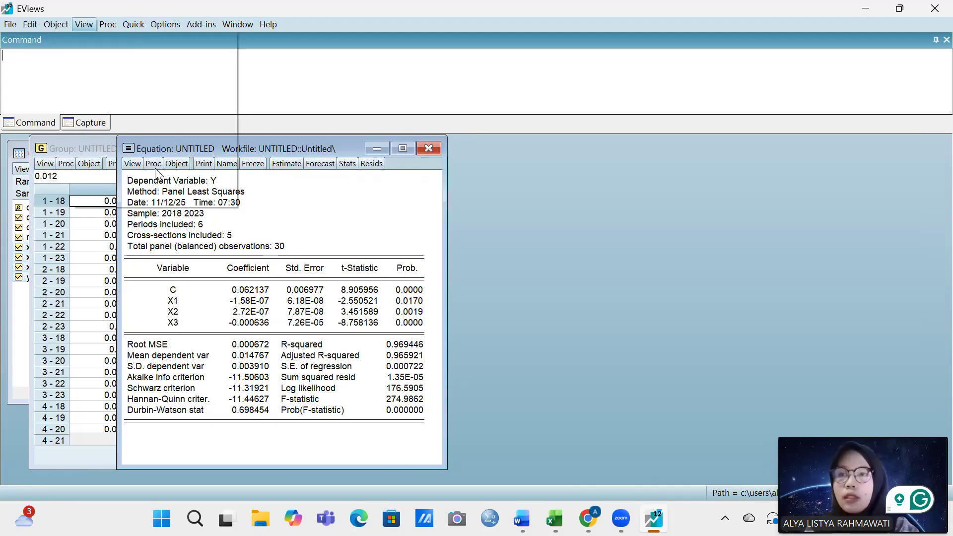
pyautogui.moveTo(218, 169)
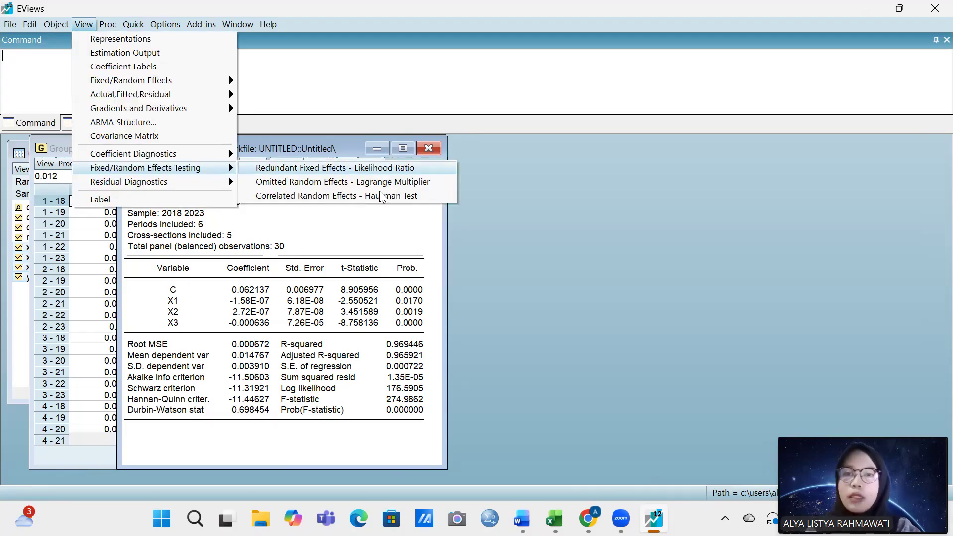
pyautogui.click(421, 182)
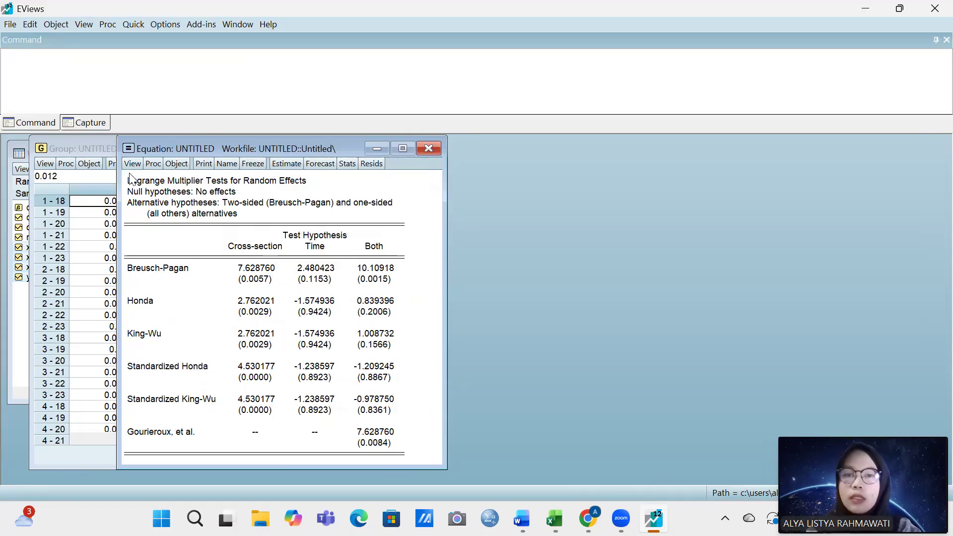
pyautogui.moveTo(138, 186); pyautogui.dragTo(382, 285)
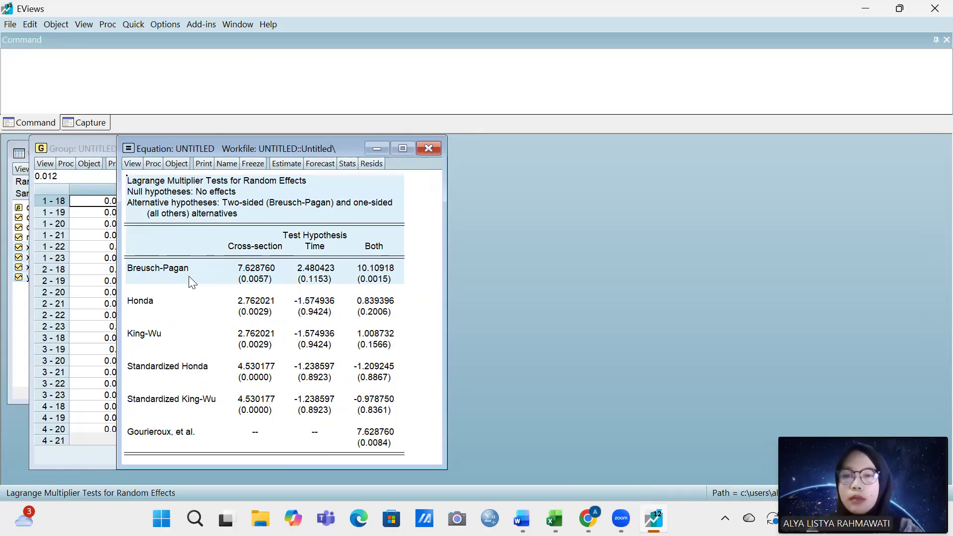
pyautogui.click(391, 284)
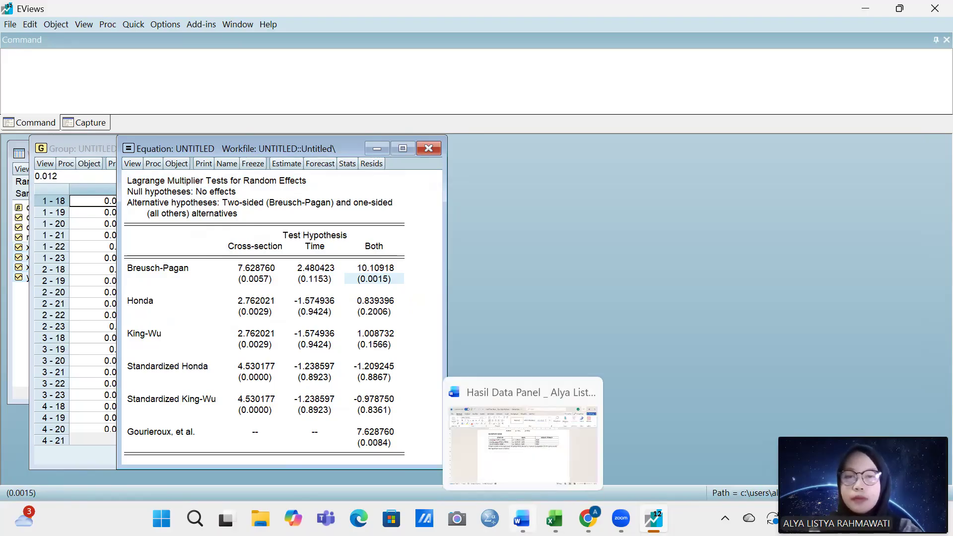
# Switch to the Hasil Data Panel document in Word and look through the Chow, Hausman and LM test outputs down to the final conclusion
pyautogui.click(522, 518)
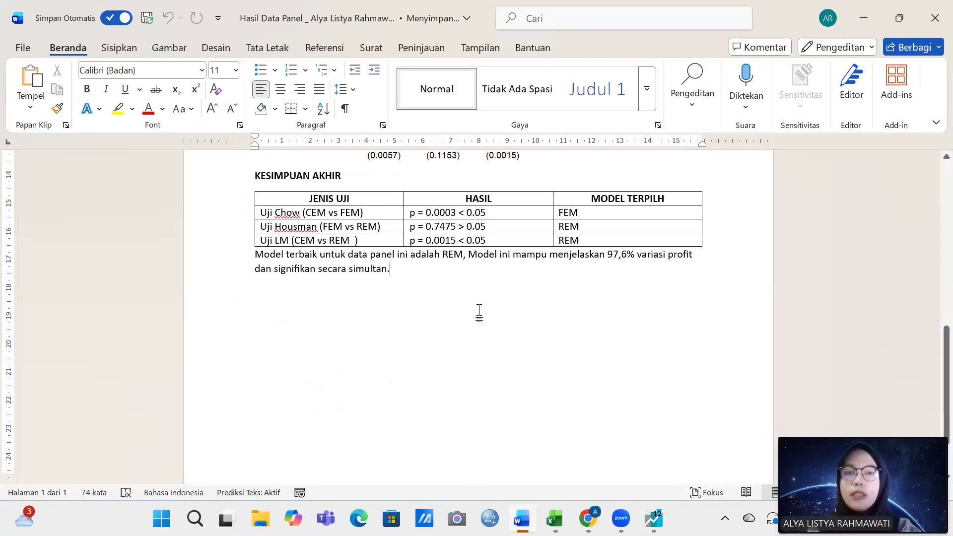
pyautogui.scroll(3, 480, 312)
pyautogui.scroll(10, 480, 312)
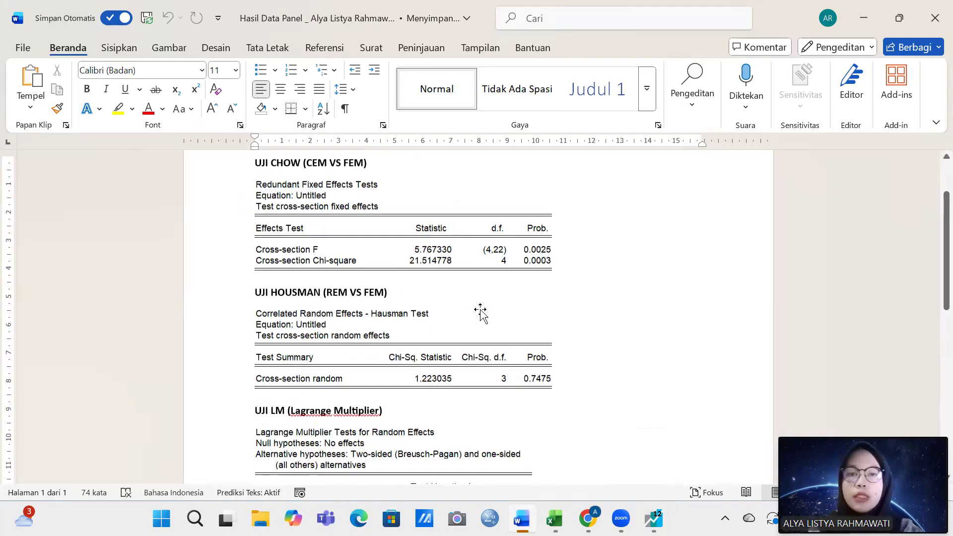
pyautogui.scroll(-6, 481, 312)
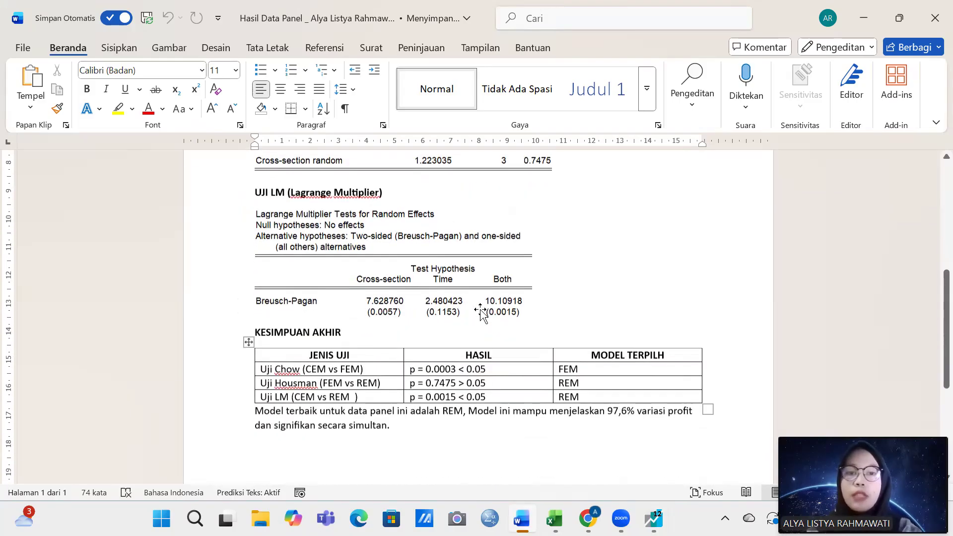
pyautogui.scroll(-1, 482, 310)
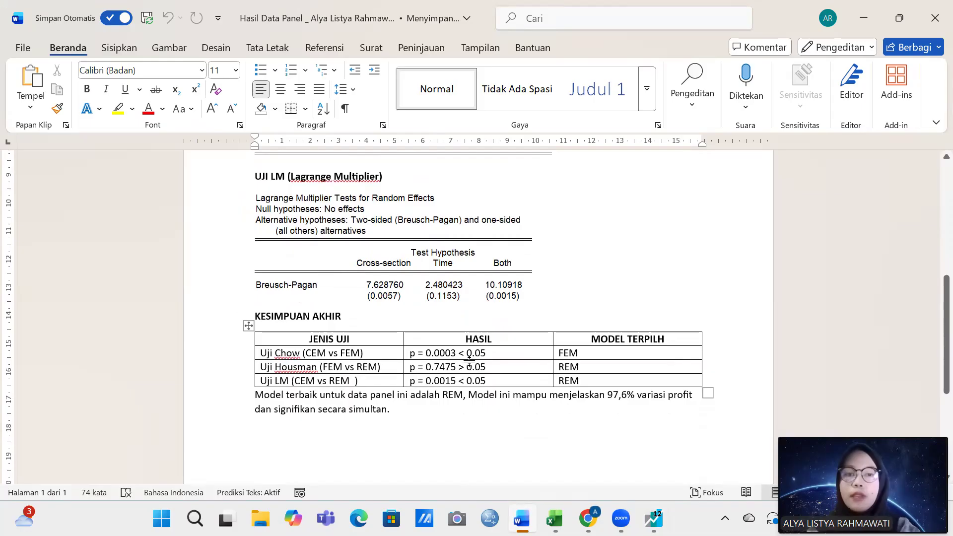
pyautogui.scroll(-3, 471, 359)
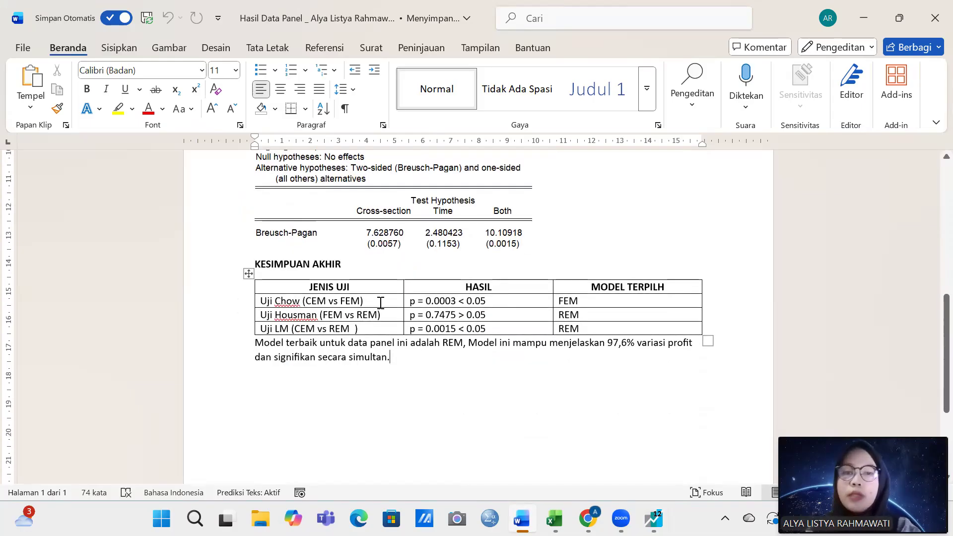
# Examine the p-values and selected models for the Chow, Hausman and LM tests in the final conclusion table
pyautogui.click(415, 302)
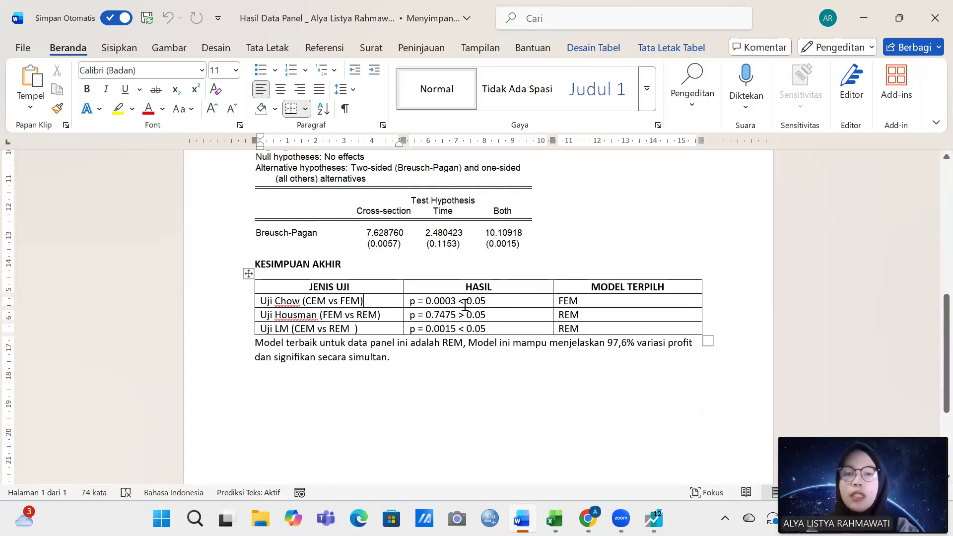
pyautogui.click(494, 304)
pyautogui.click(593, 303)
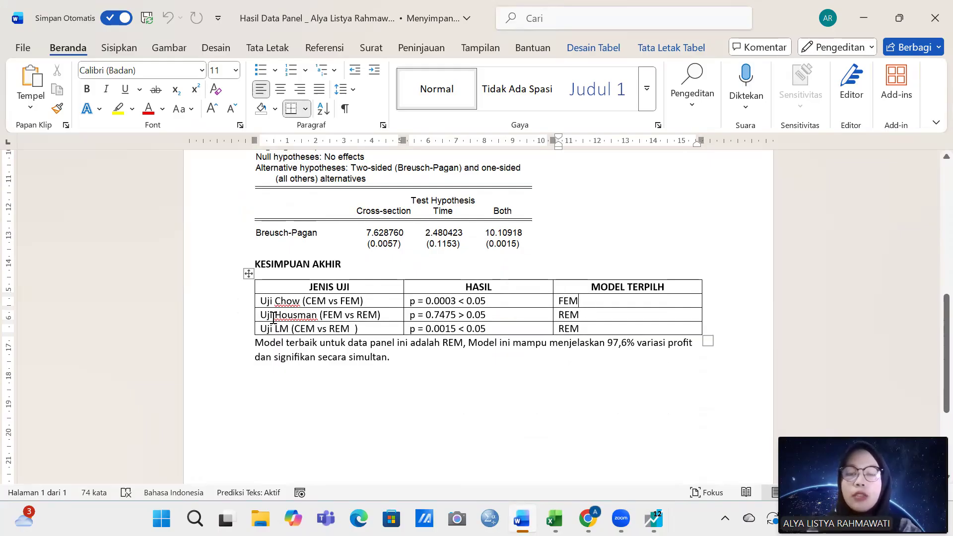
pyautogui.click(323, 316)
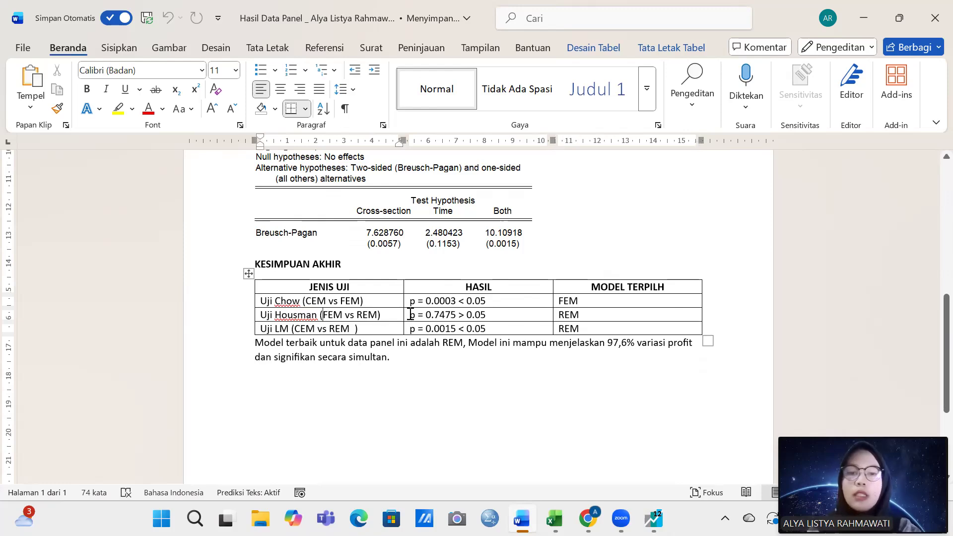
pyautogui.click(424, 314)
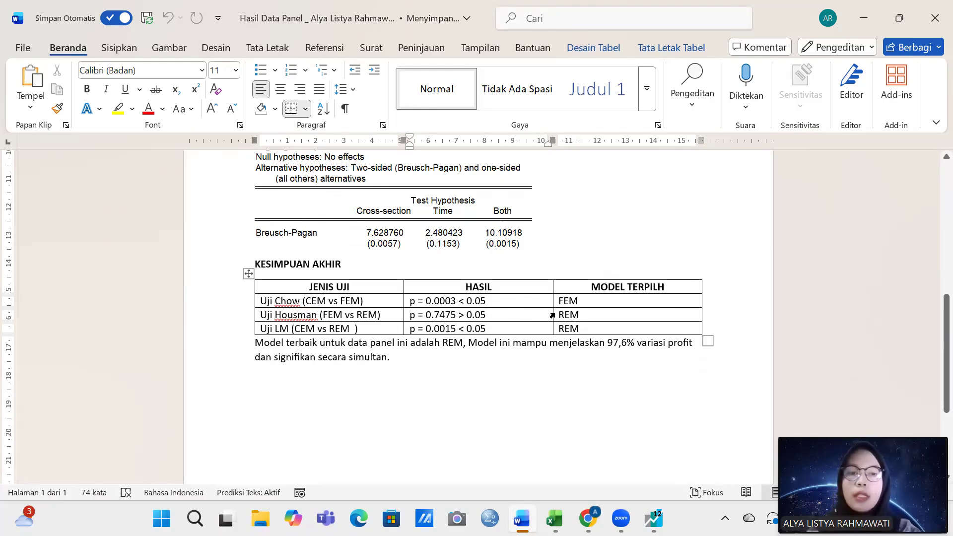
pyautogui.click(588, 329)
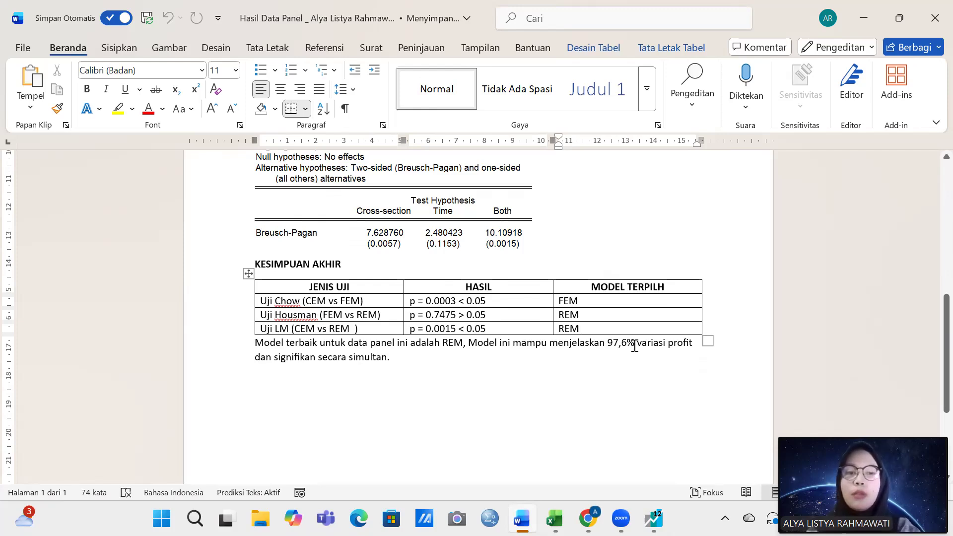
# Review the closing statement on the best model and its explained profit variation against the selected models in the conclusion table
pyautogui.moveTo(636, 344); pyautogui.dragTo(605, 345)
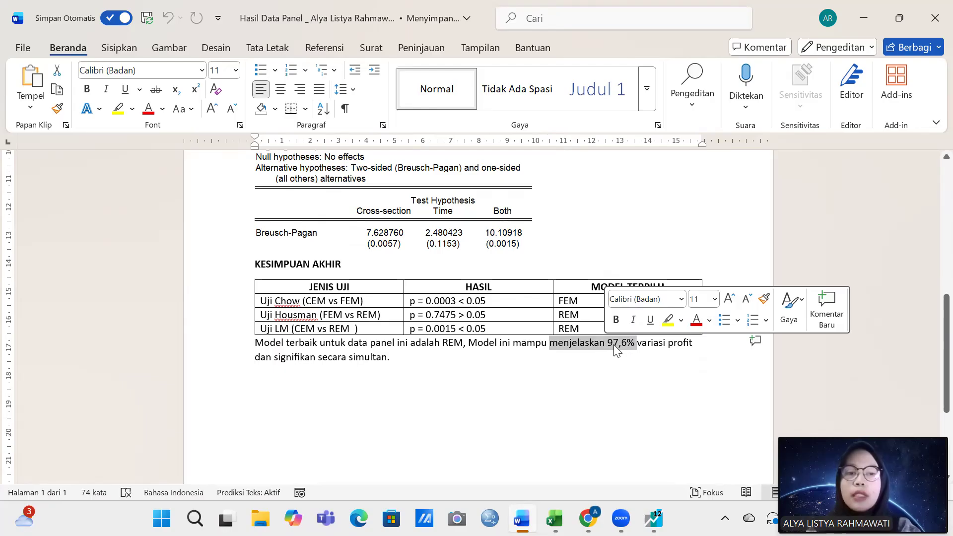
pyautogui.click(614, 345)
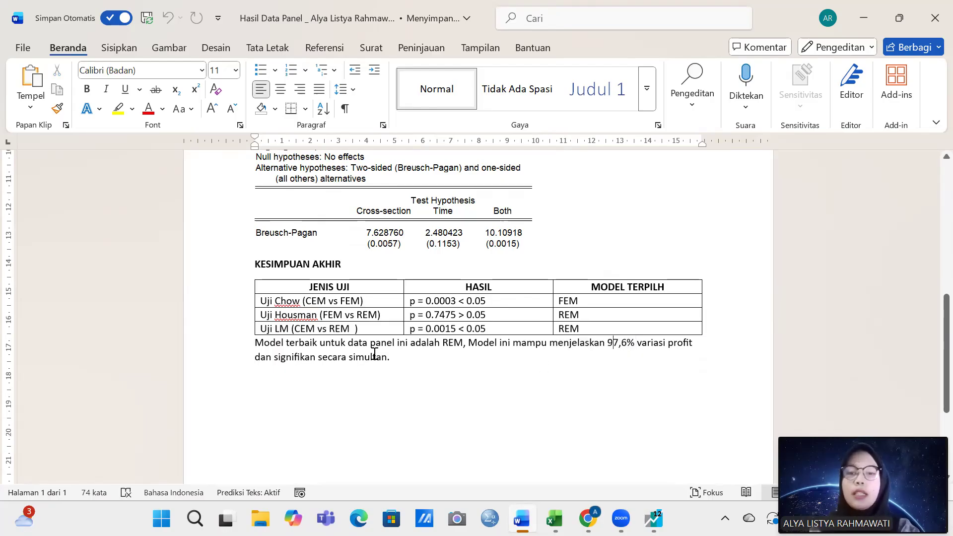
pyautogui.click(392, 359)
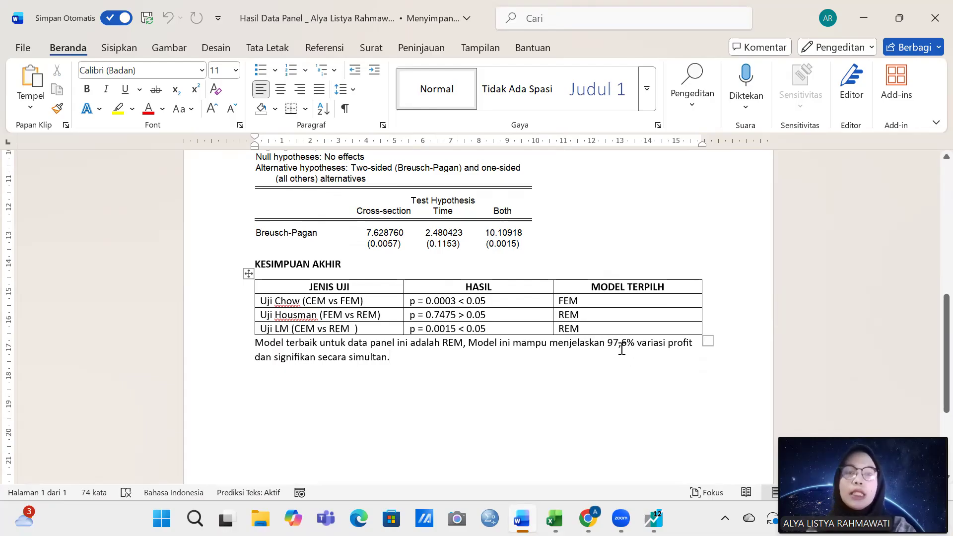
pyautogui.click(585, 315)
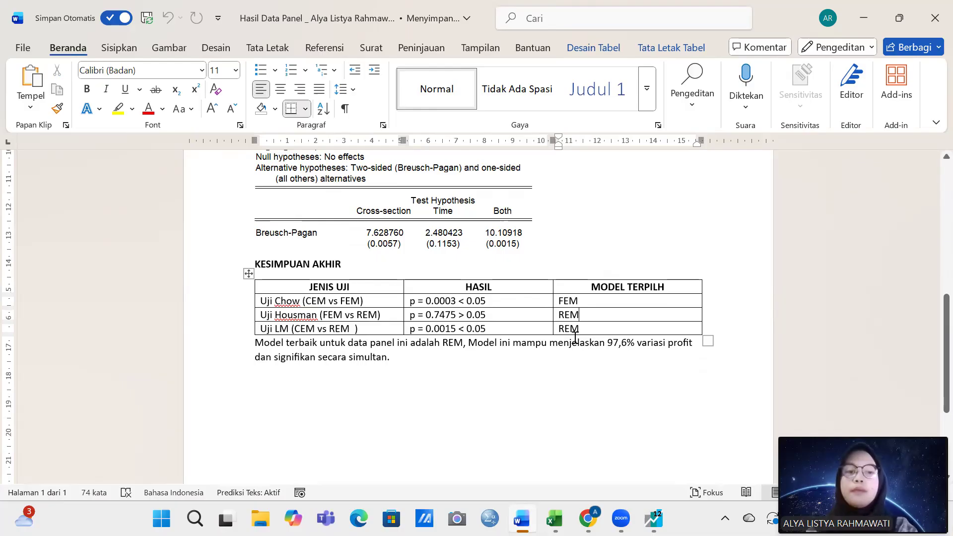